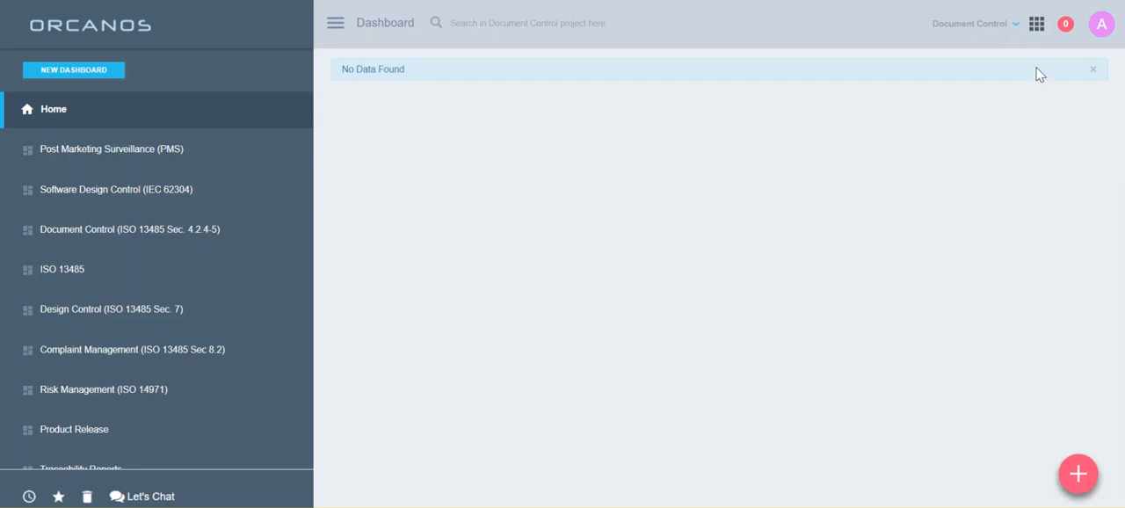
- Open the Routing Process list from the electronic signature settings in Admin and look through the existing processes
click(1039, 29)
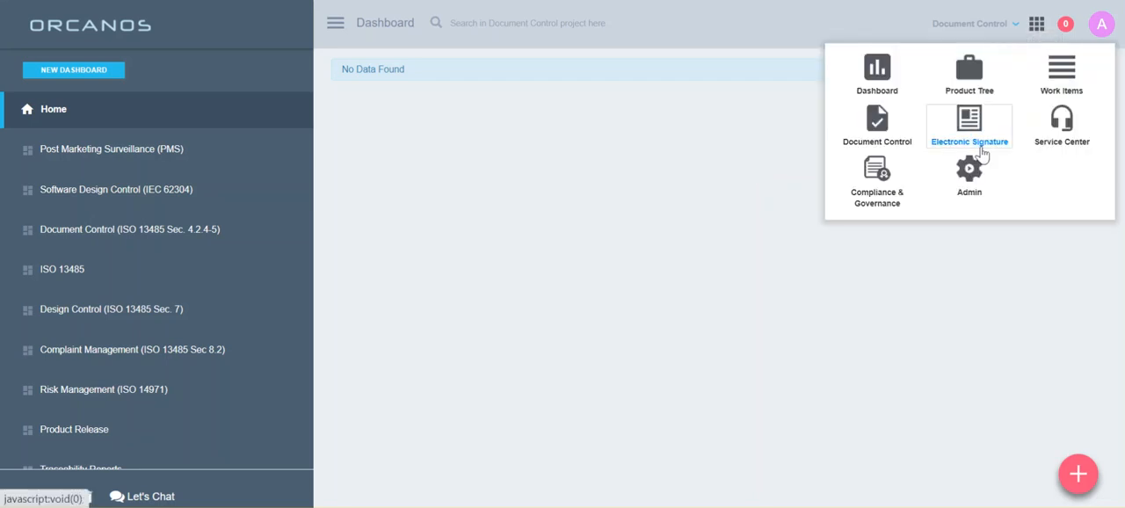
click(970, 169)
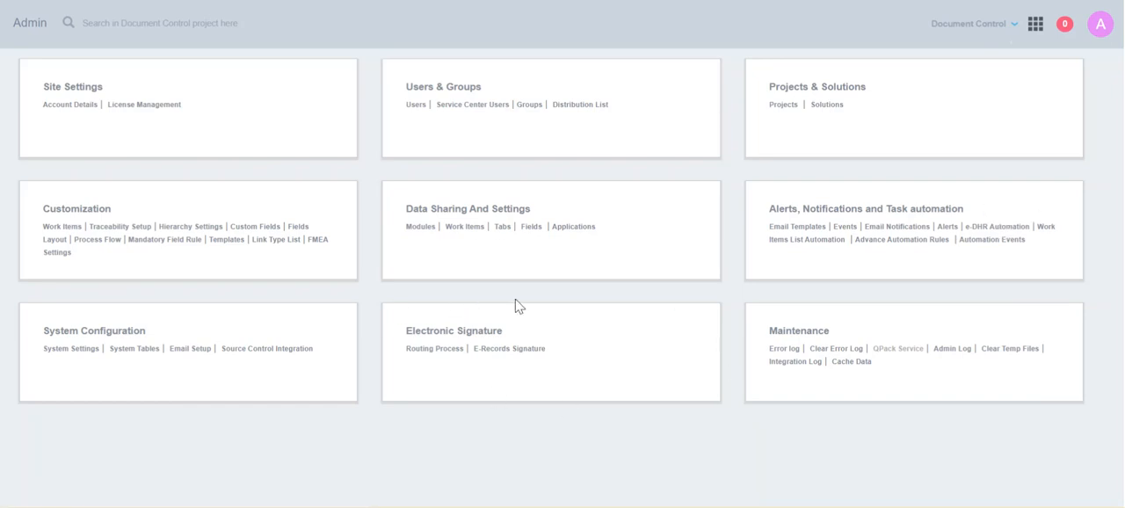
click(430, 351)
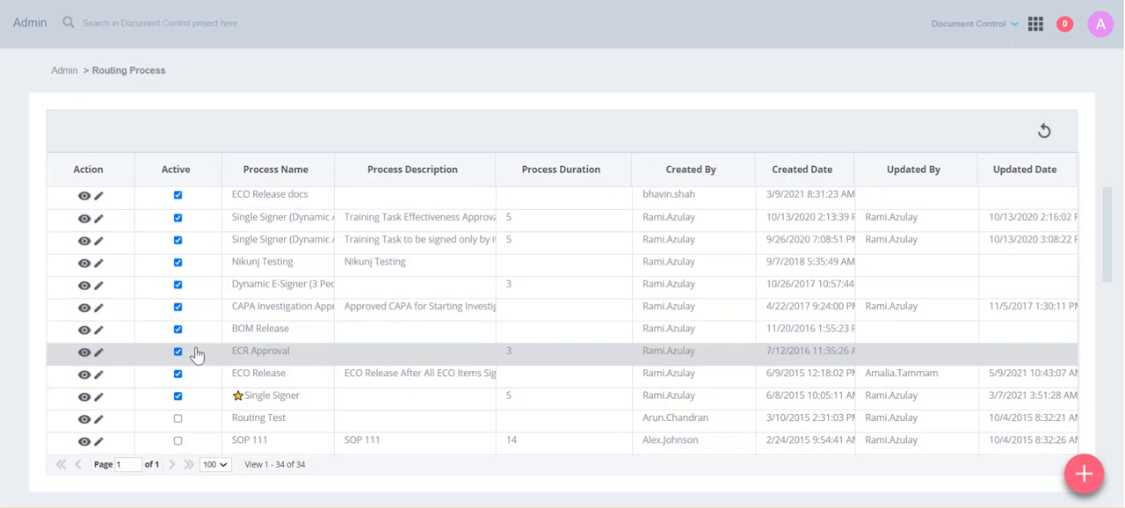
scroll(196, 354, down, 1)
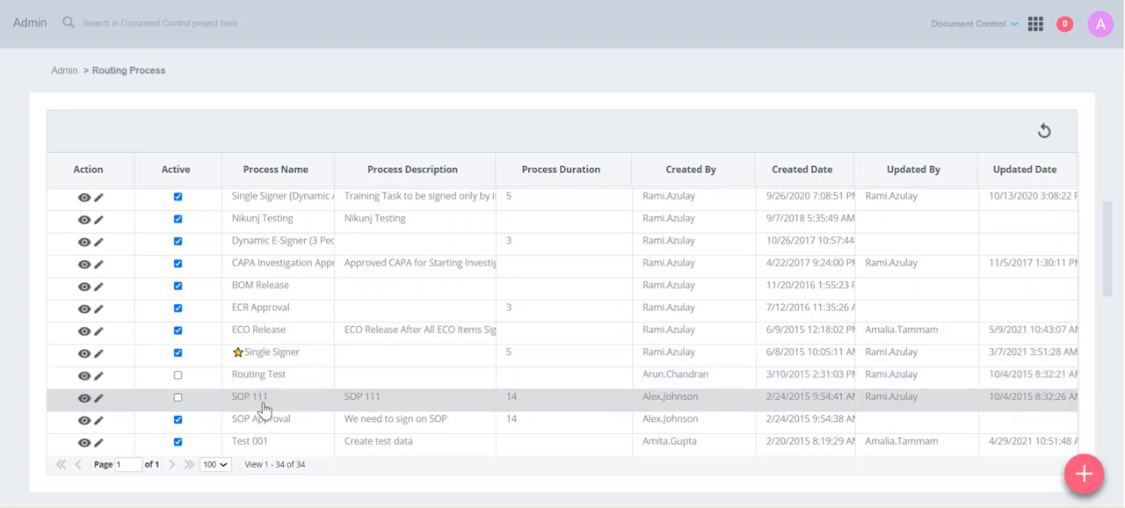
scroll(246, 387, up, 1)
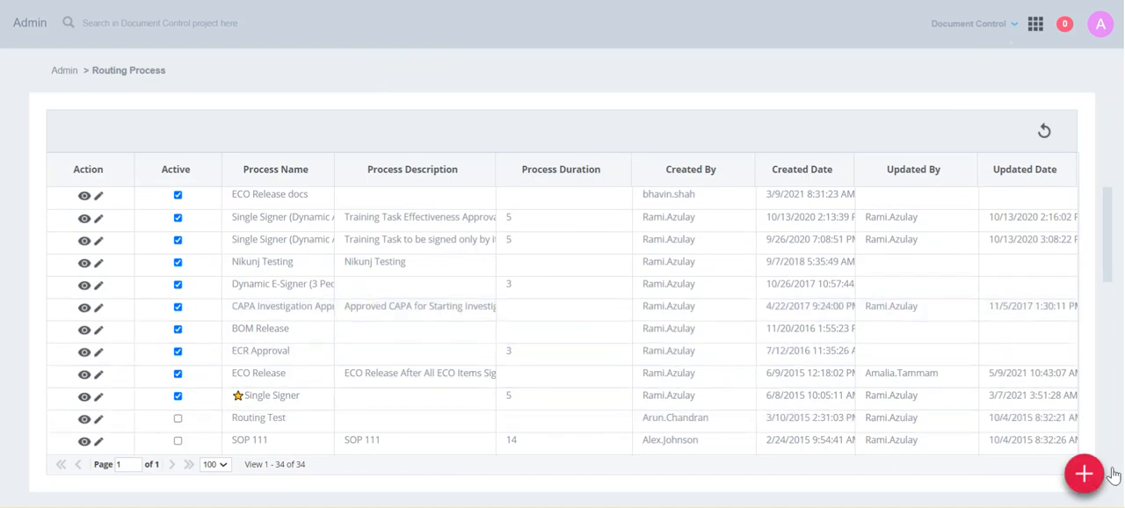
- Start a new routing process and name it "Manufacturing team and CEO"
click(1083, 475)
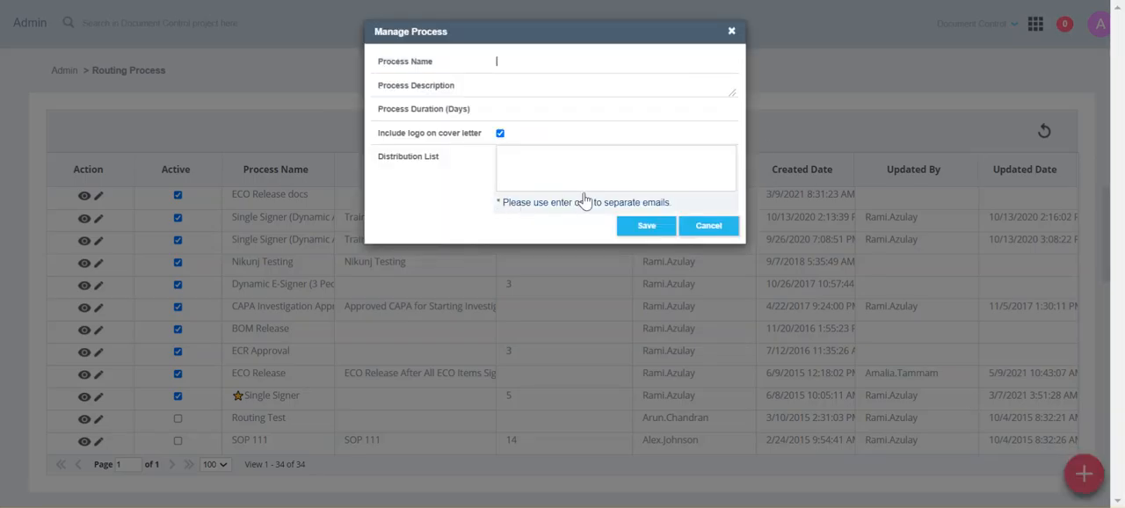
click(508, 60)
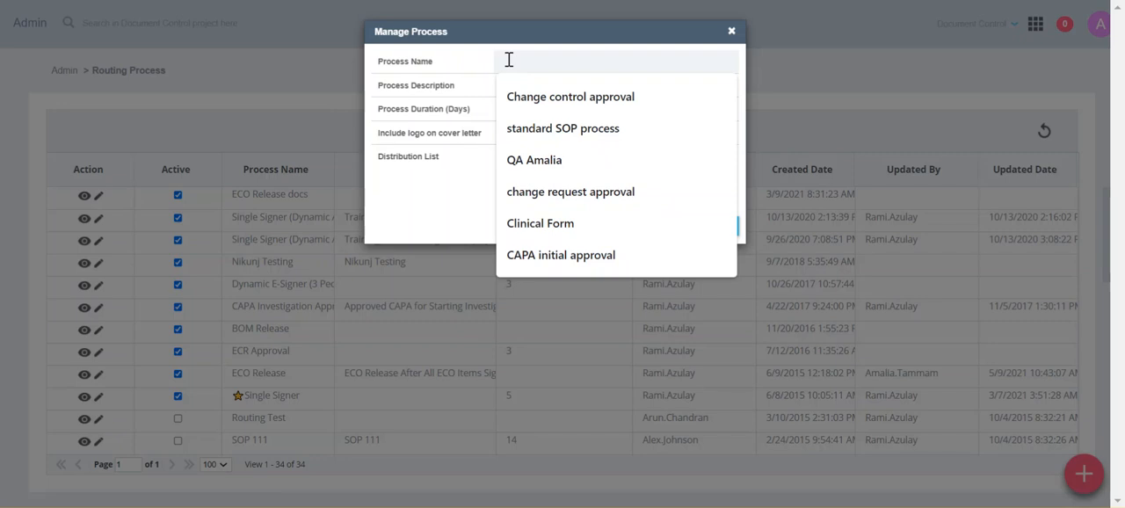
text(Manufactu)
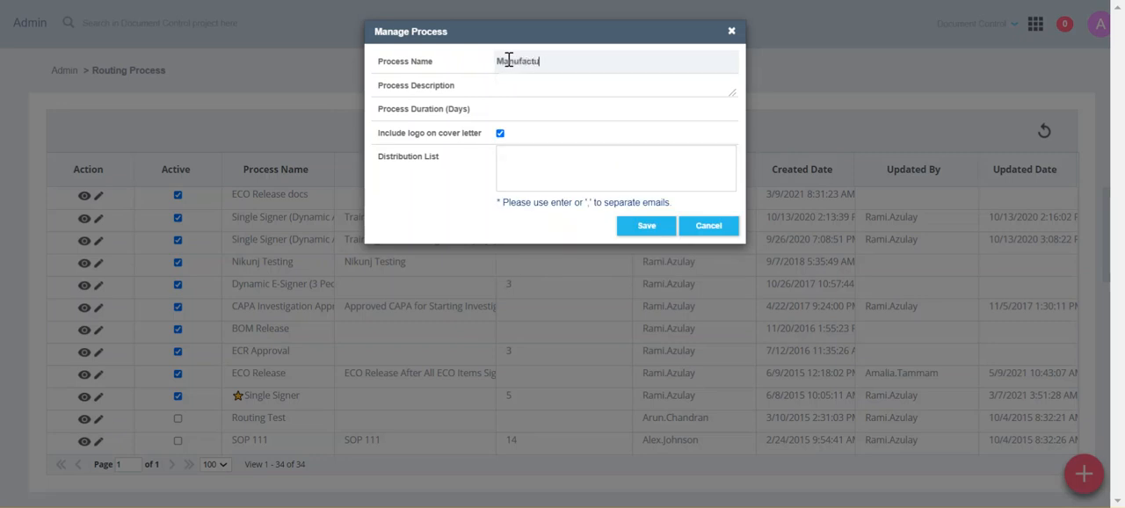
text(ring team and CEO)
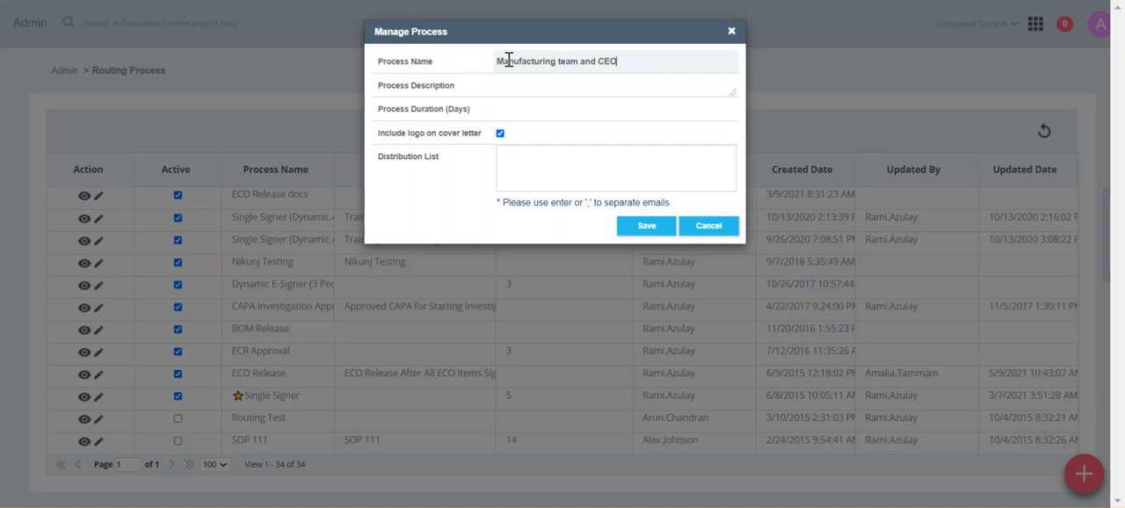
- Set the process duration to 5 days, keep the logo included on the cover letter, and save the process
click(514, 84)
click(528, 108)
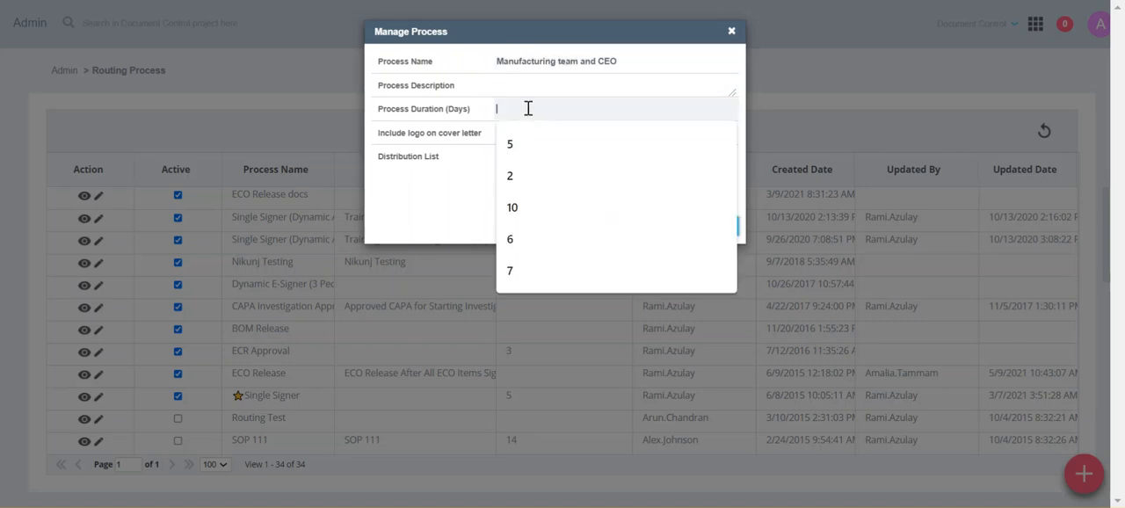
click(533, 146)
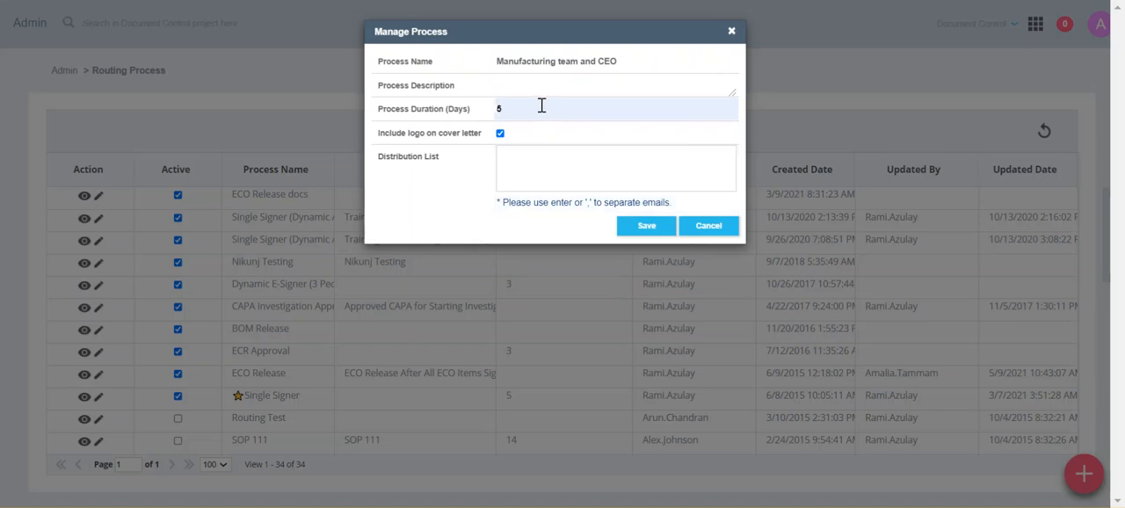
click(501, 135)
click(501, 136)
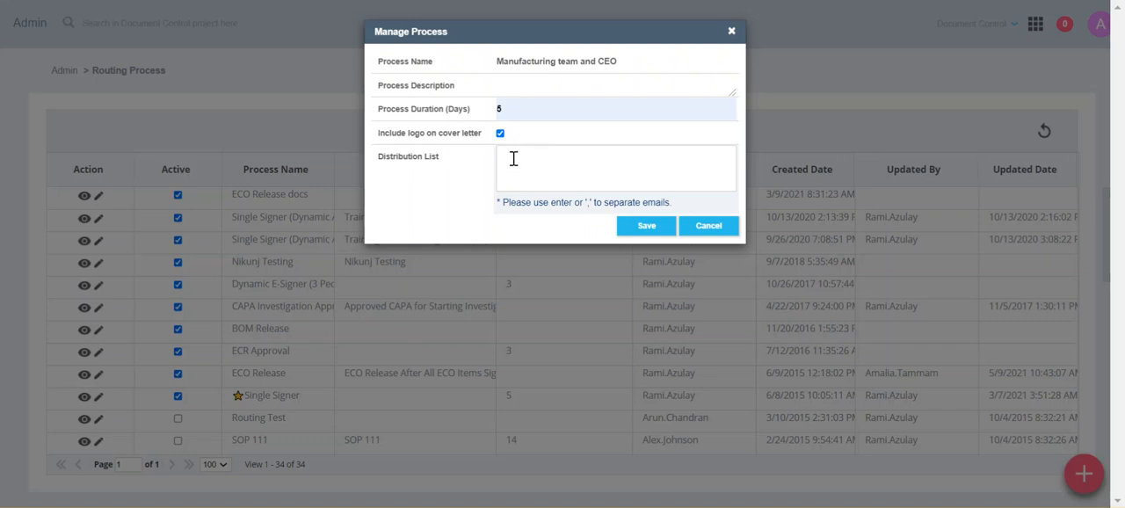
click(642, 228)
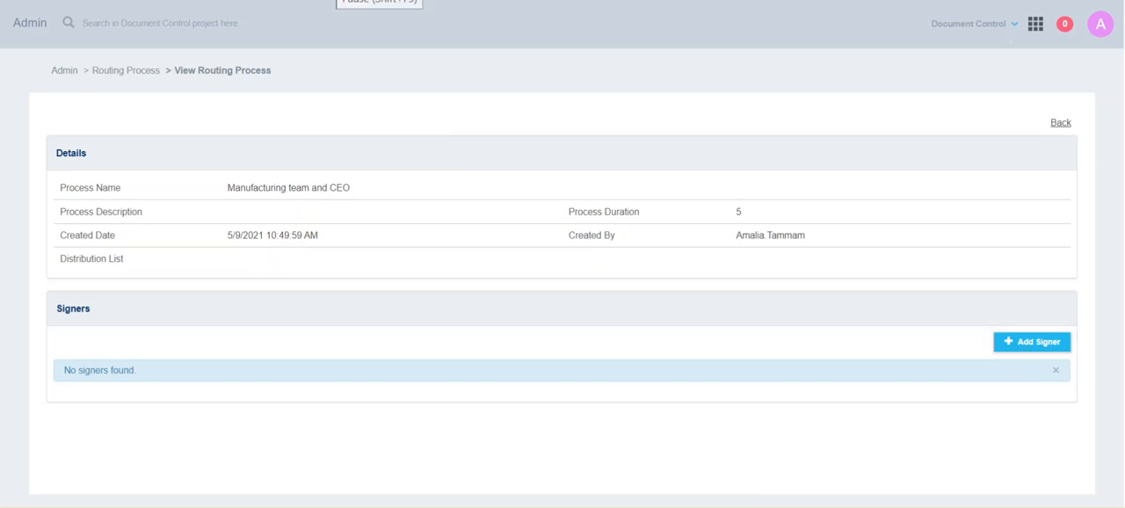
- Start adding a signer of type User and select the process creator's user account as the signer
click(1032, 344)
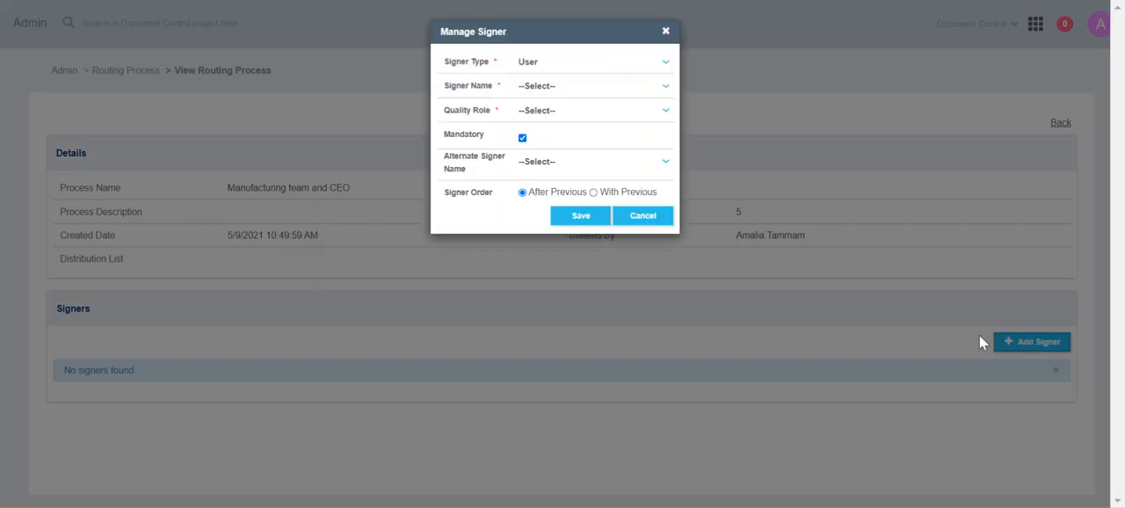
click(530, 69)
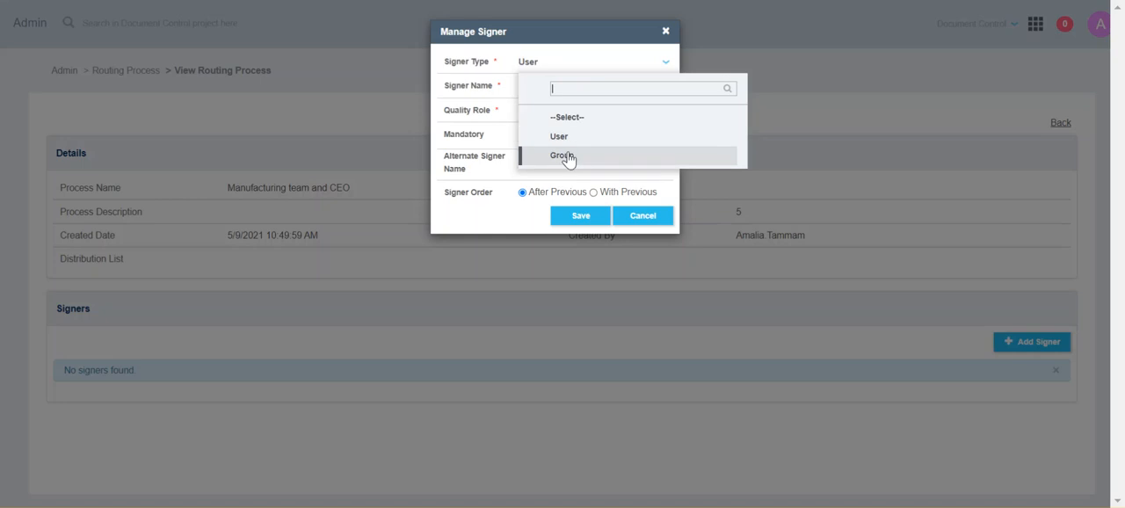
click(557, 138)
click(542, 88)
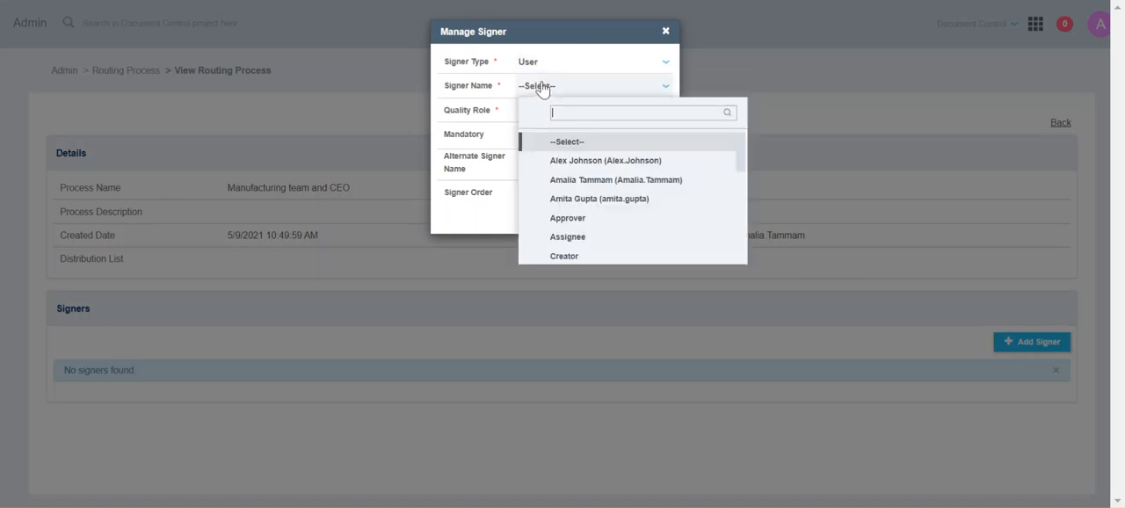
scroll(616, 201, down, 5)
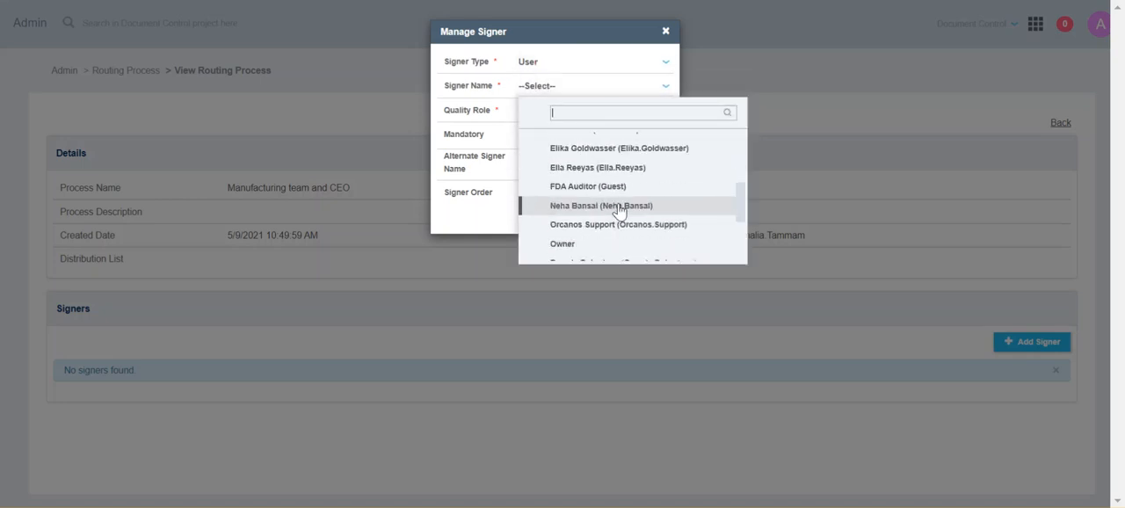
scroll(595, 227, up, 5)
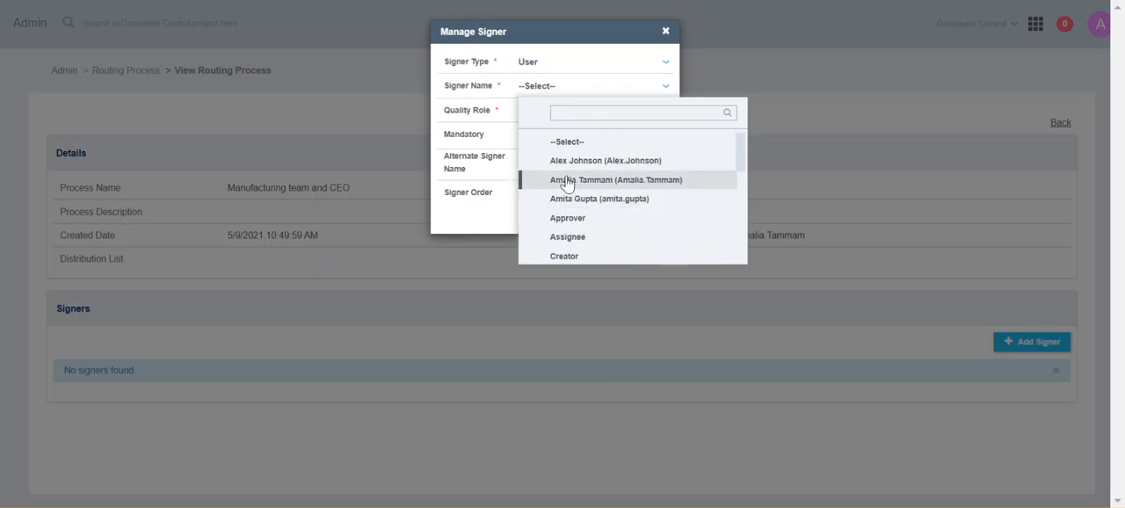
click(577, 180)
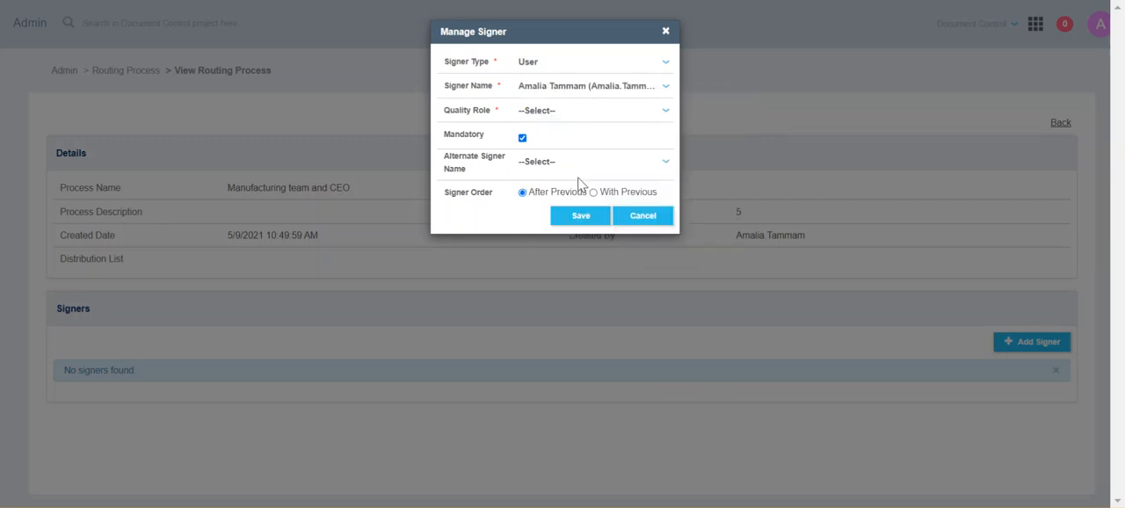
- Give the signer the Approver quality role, keep them mandatory, and choose the first listed user as alternate signer
click(547, 112)
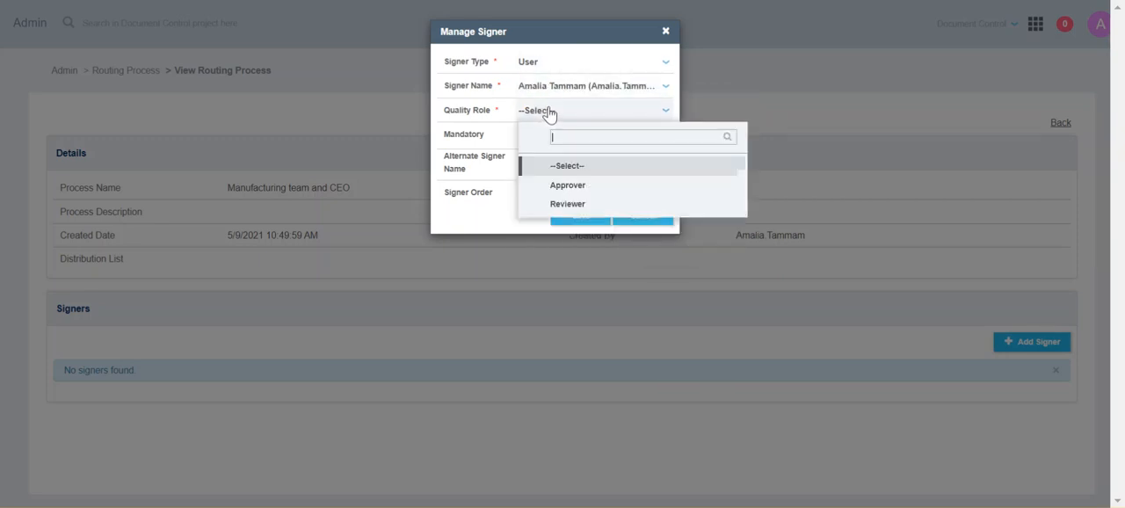
click(568, 186)
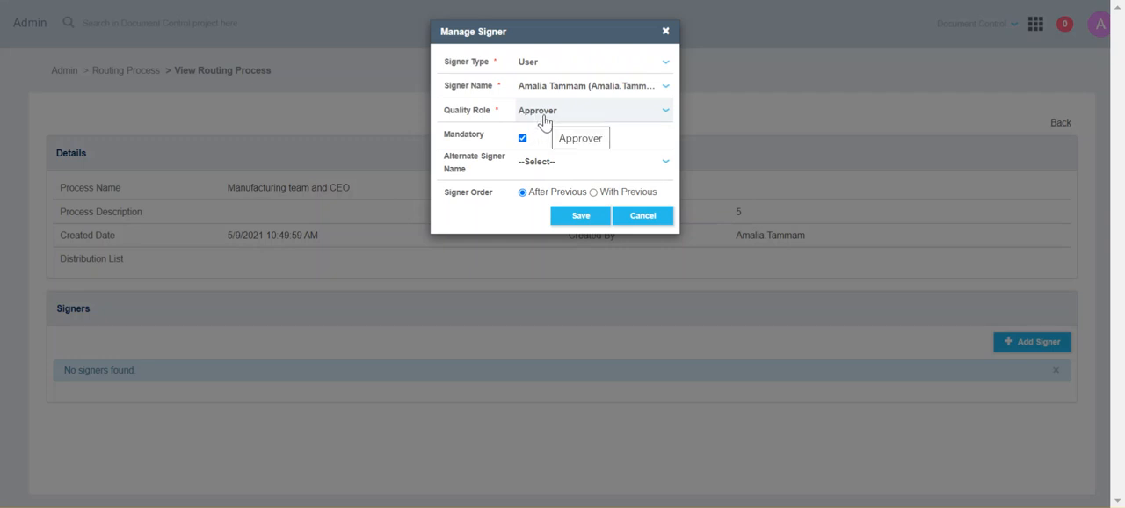
click(522, 138)
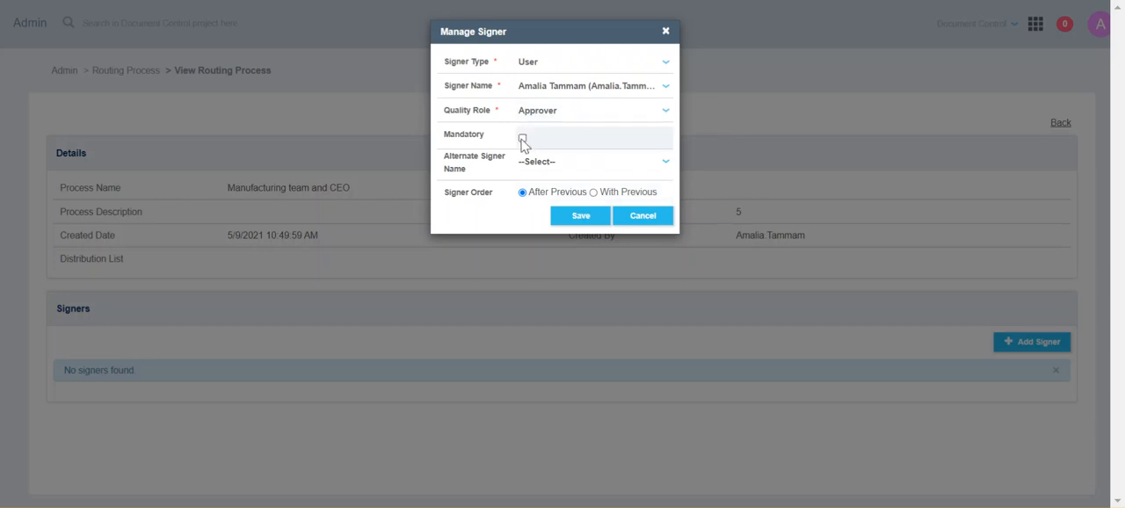
click(563, 169)
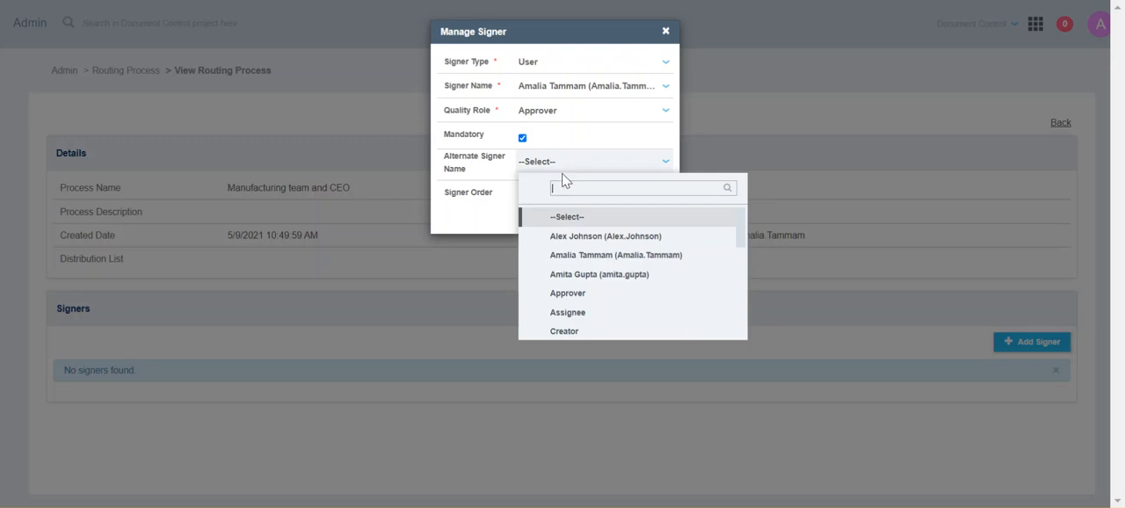
click(589, 237)
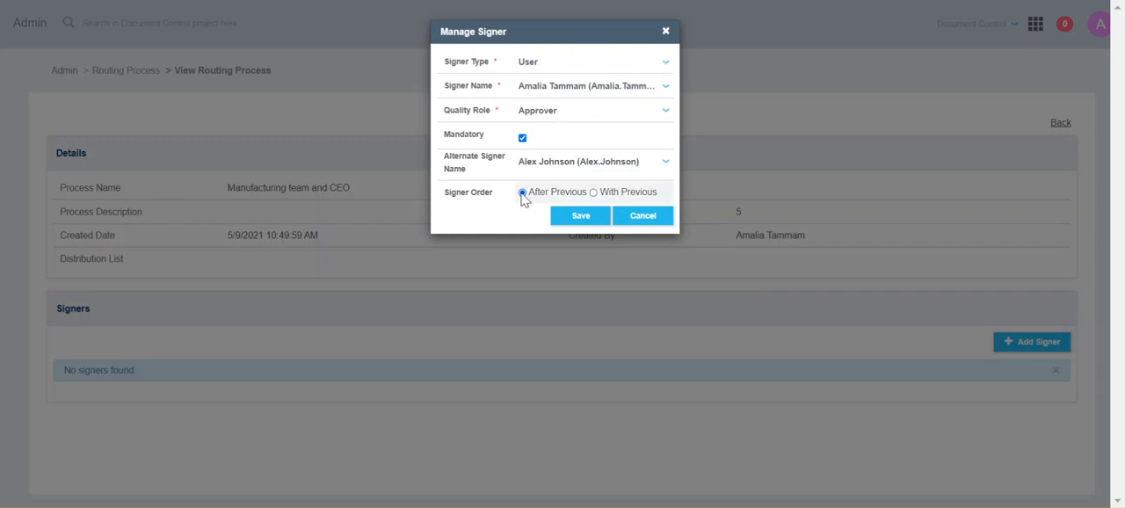
- Set the signer order to With Previous and save the signer
click(596, 194)
click(587, 216)
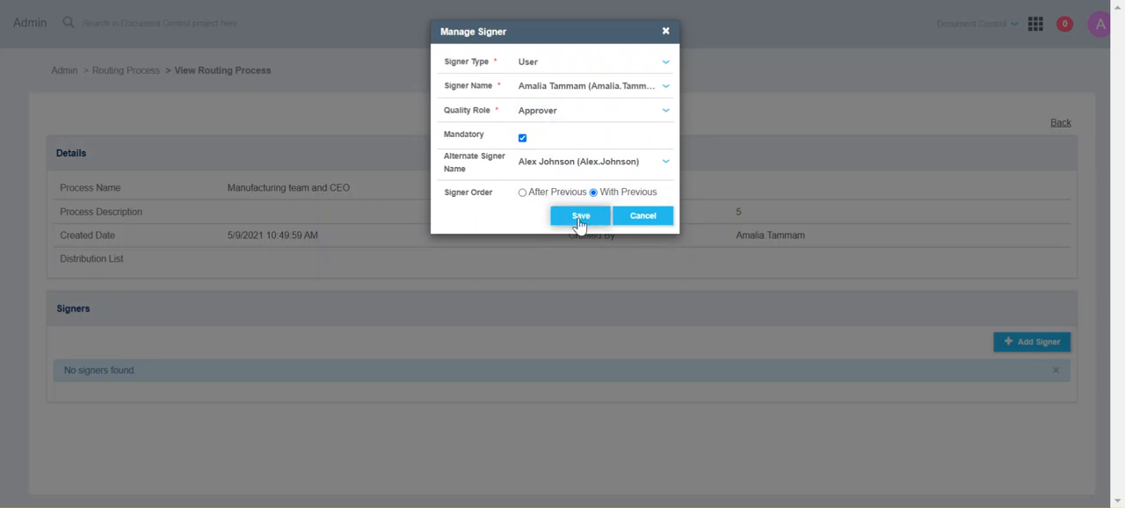
click(577, 216)
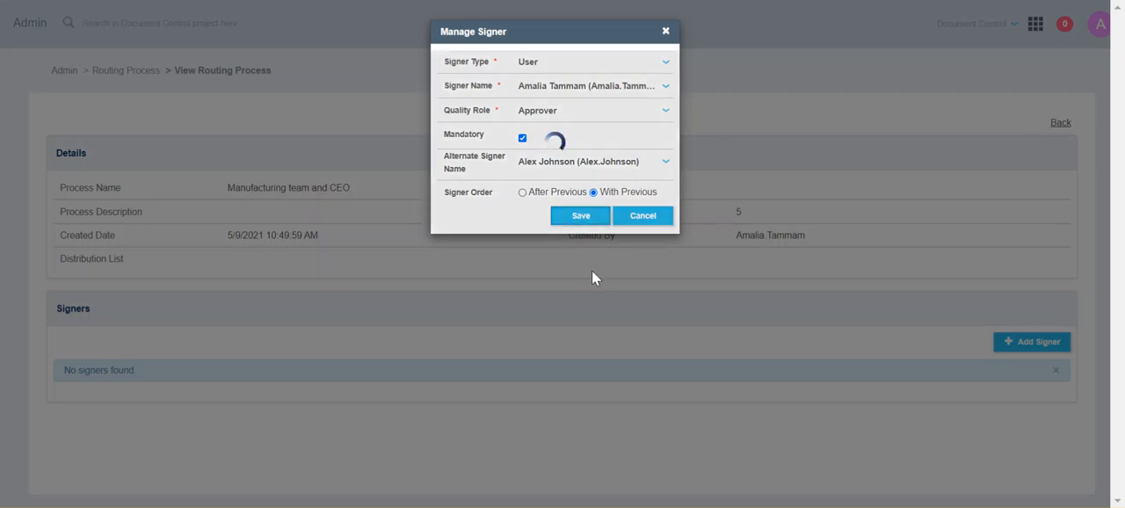
scroll(551, 334, down, 1)
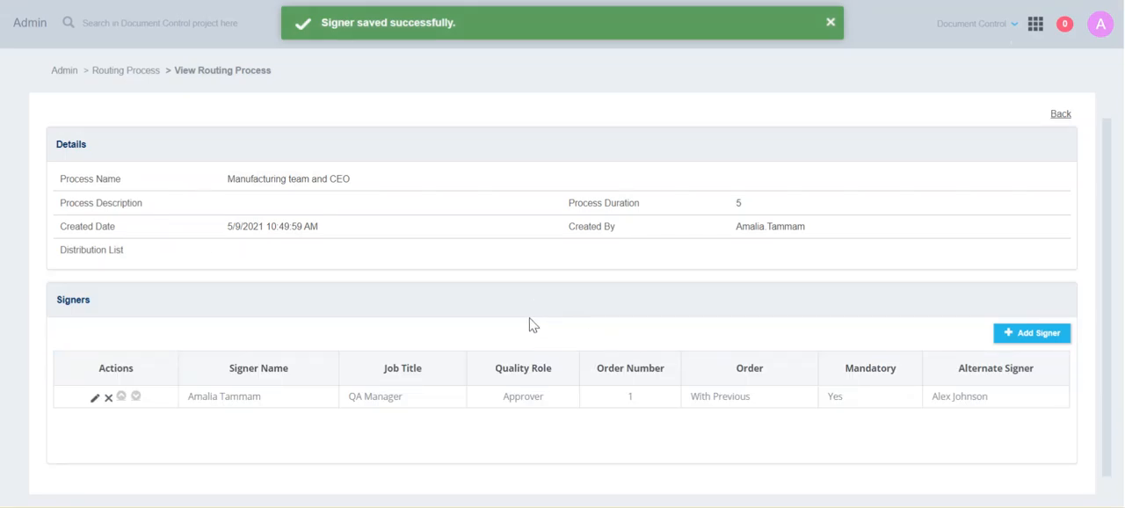
- Add the first signer's alternate as a mandatory Reviewer ordered after the first signer, with no alternate, and save
click(1025, 338)
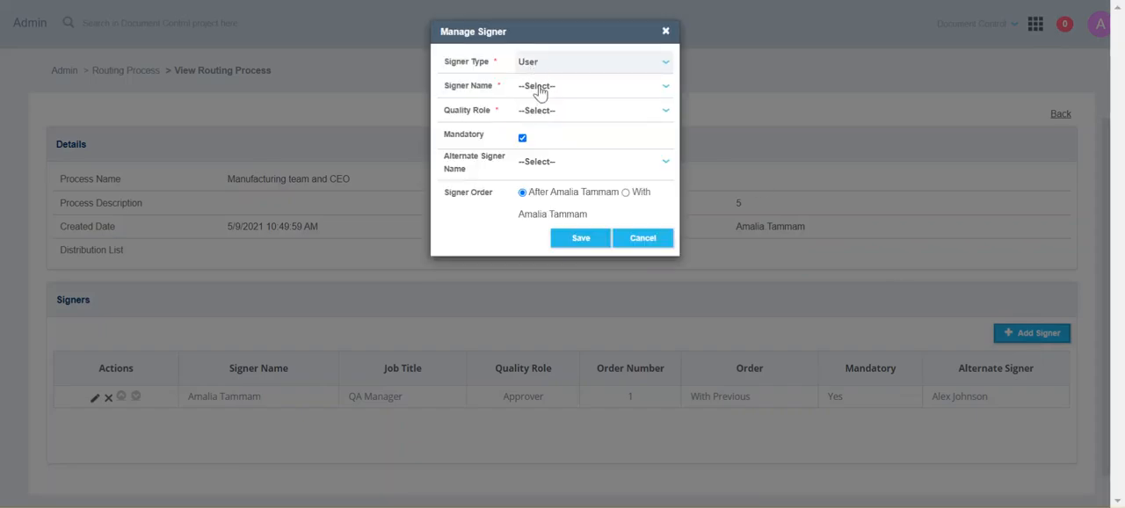
click(538, 87)
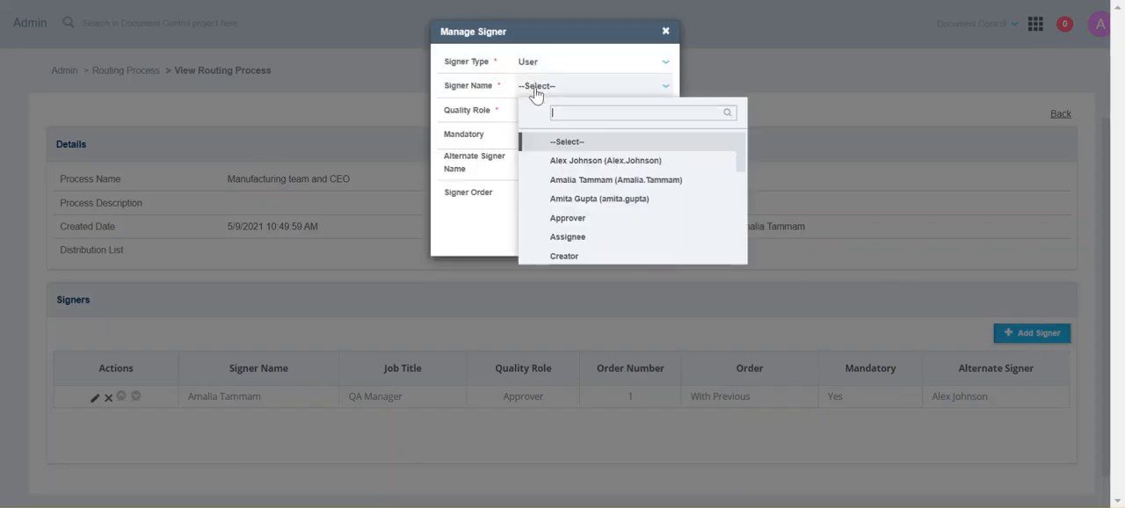
click(586, 162)
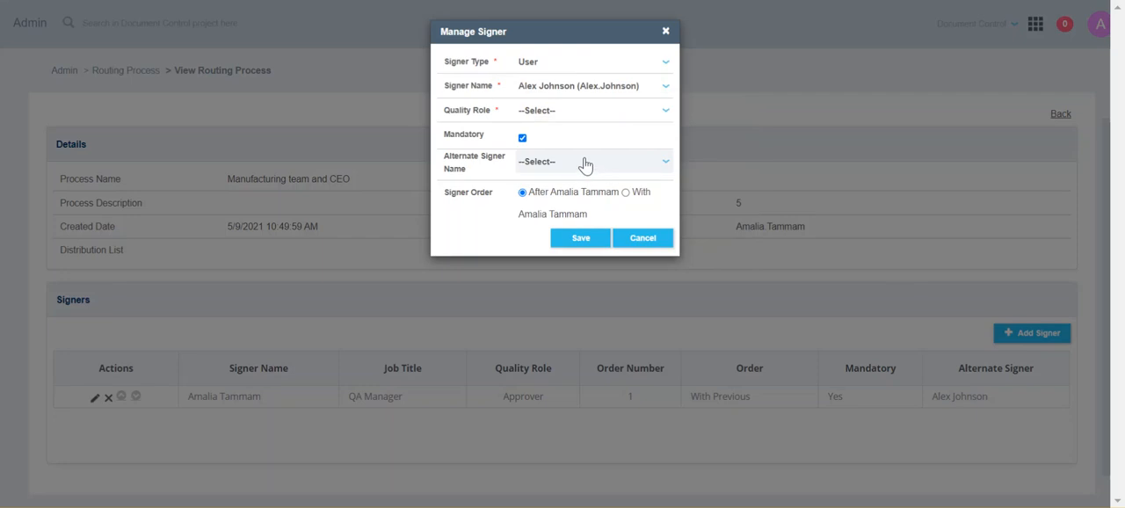
click(559, 110)
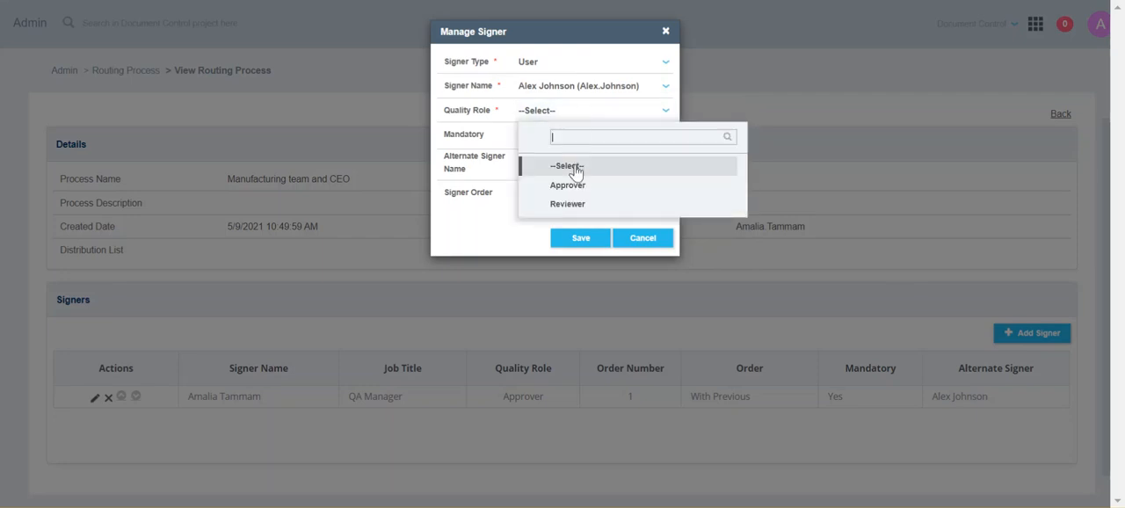
click(557, 203)
click(538, 163)
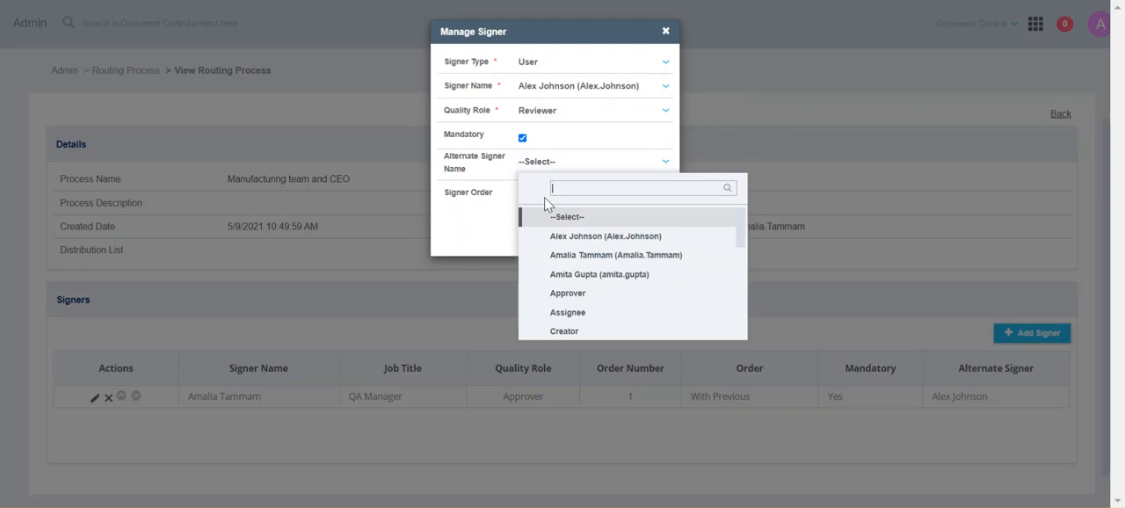
click(471, 164)
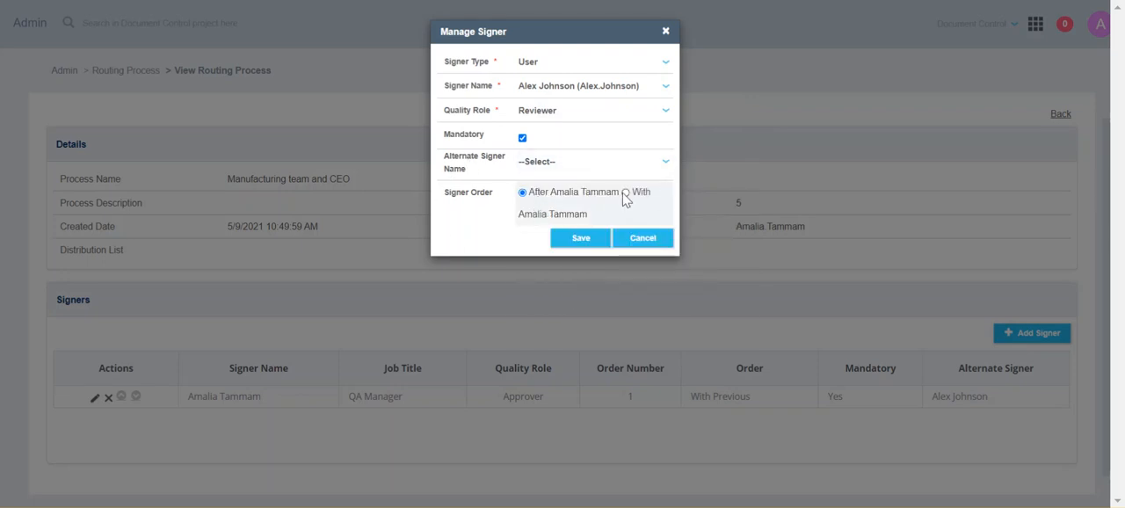
click(601, 240)
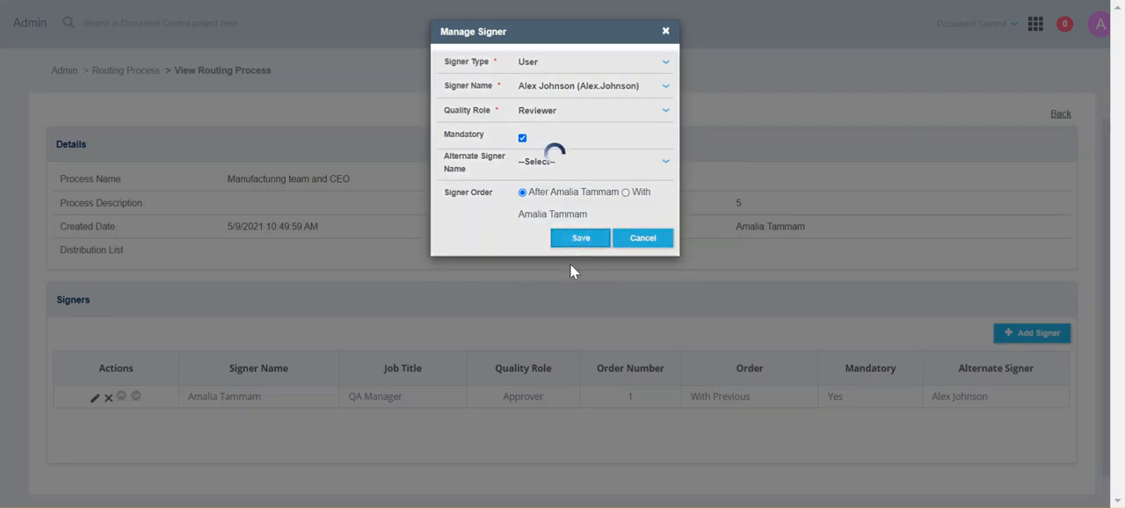
scroll(530, 314, down, 3)
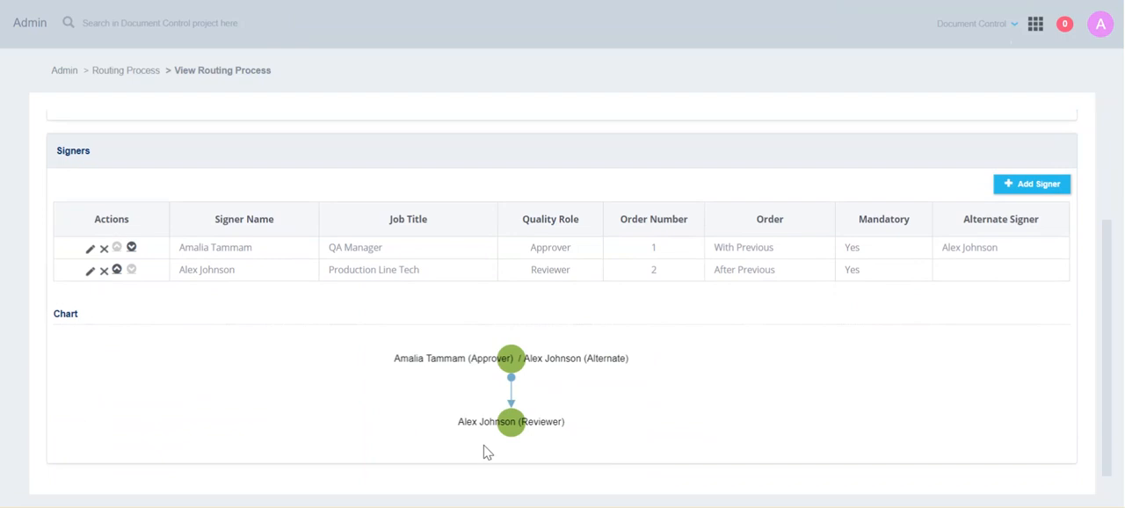
- Change the Reviewer's signer order to sign together with the first signer and save
click(91, 273)
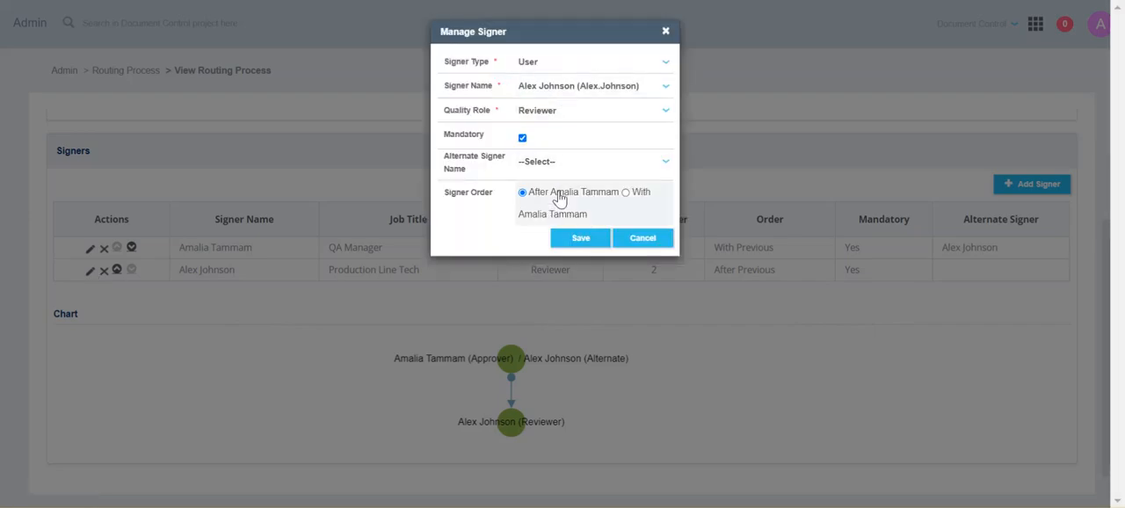
click(625, 193)
click(558, 242)
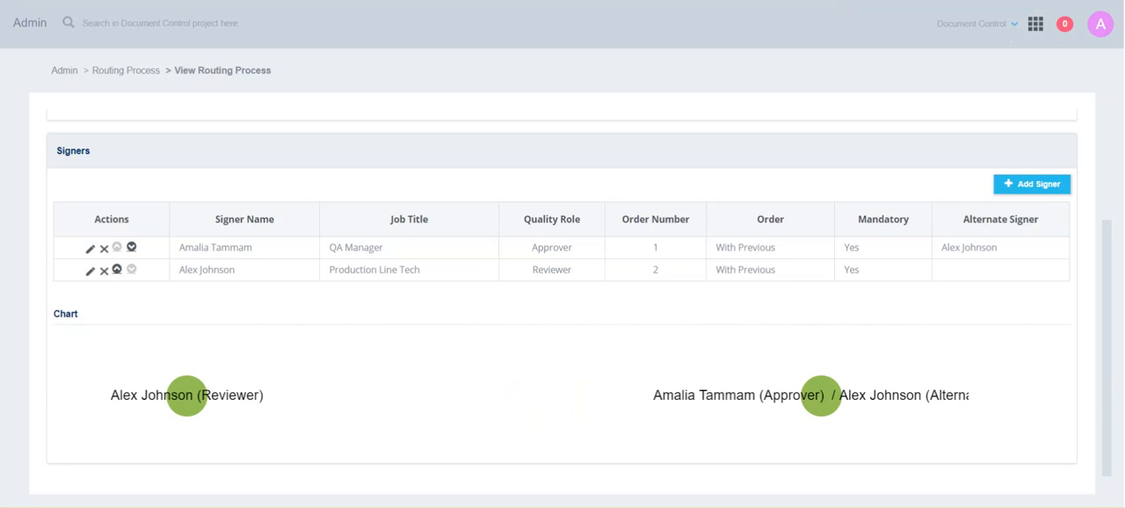
- Start adding a signer of type Group and select Evaluation Group as the signer
click(1049, 192)
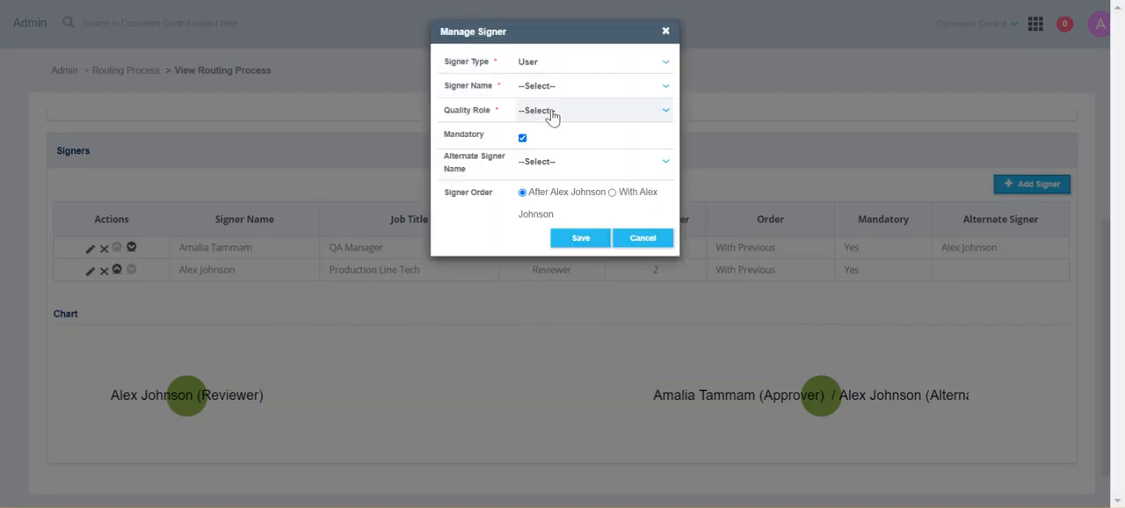
click(553, 64)
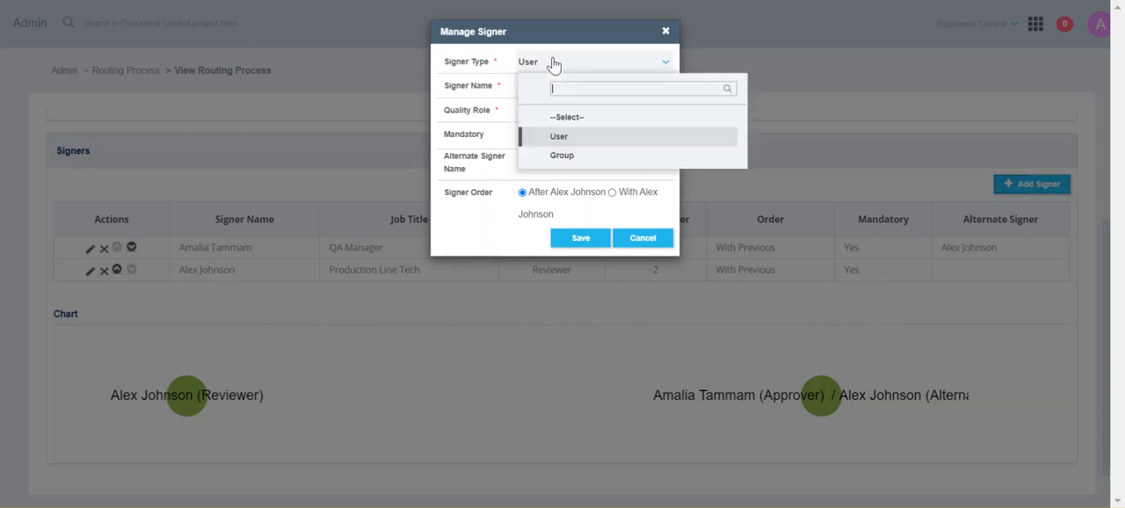
click(561, 155)
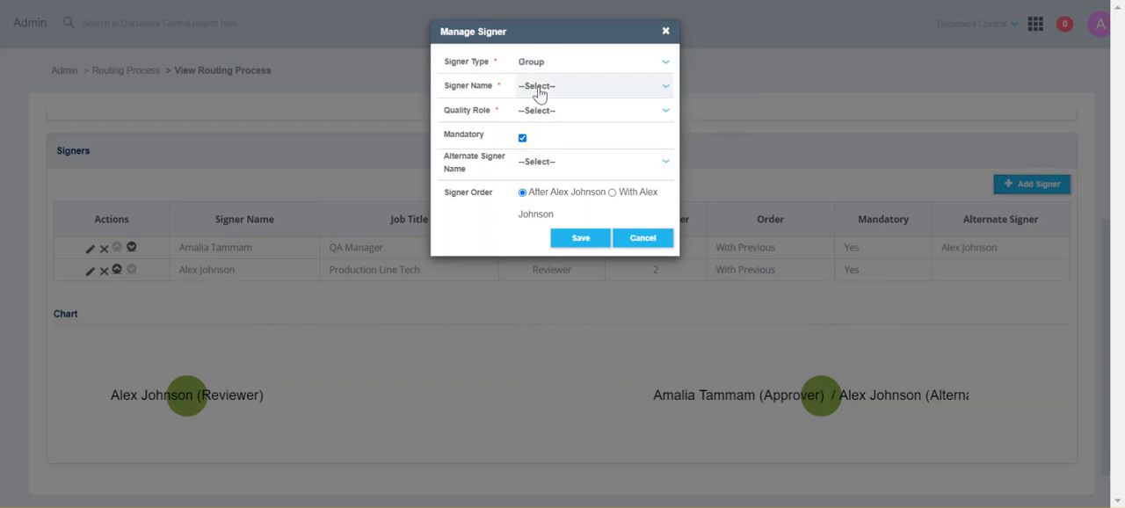
click(539, 91)
scroll(614, 193, down, 5)
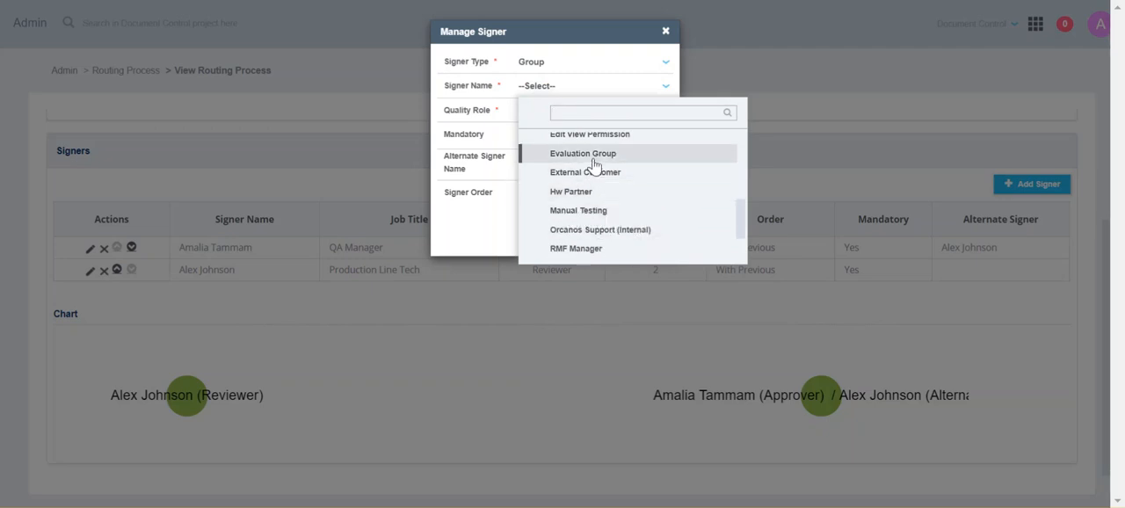
click(594, 158)
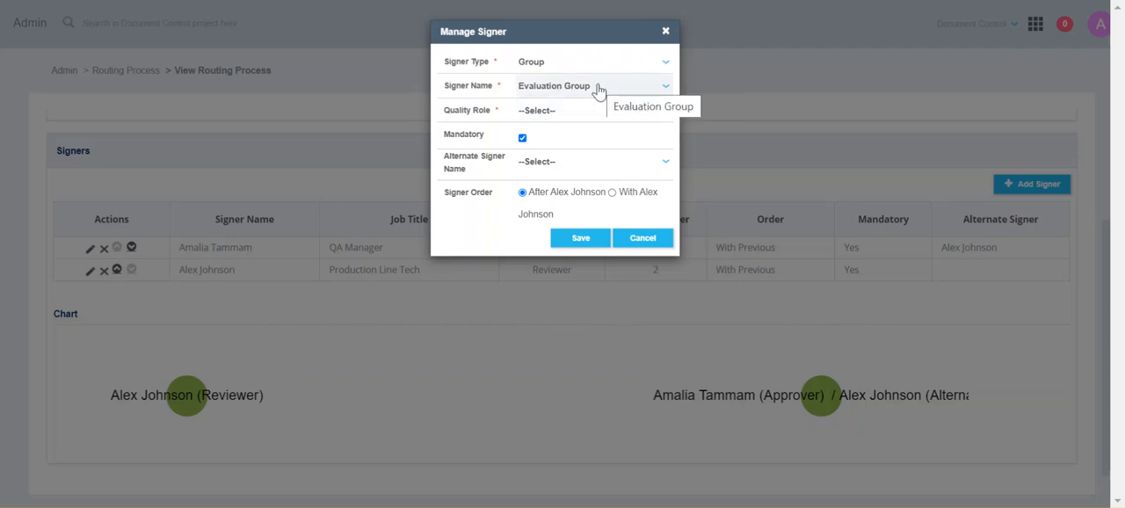
- Give Evaluation Group the Approver quality role, keep it mandatory and ordered after the previous signer, and save
click(549, 112)
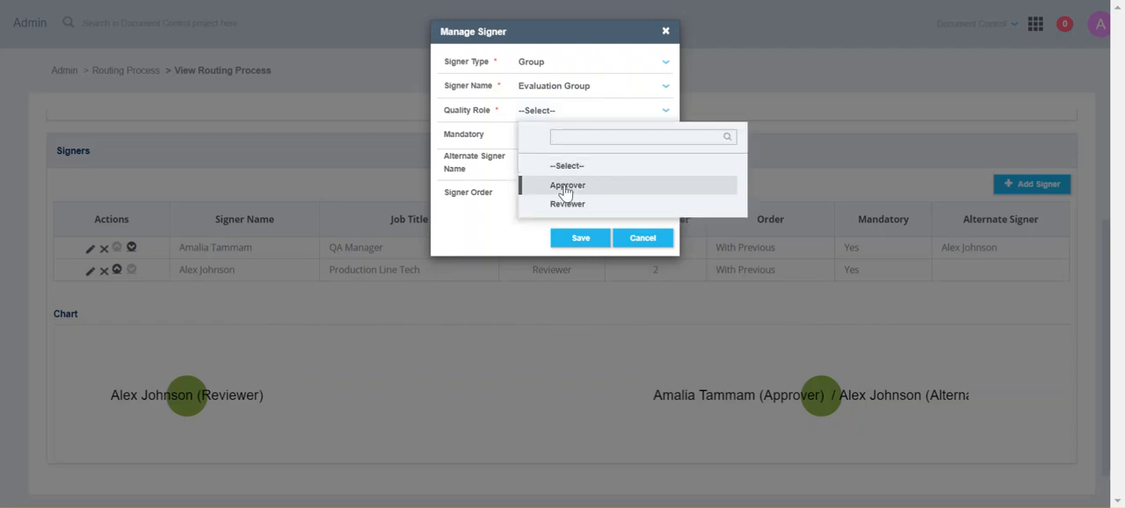
click(564, 187)
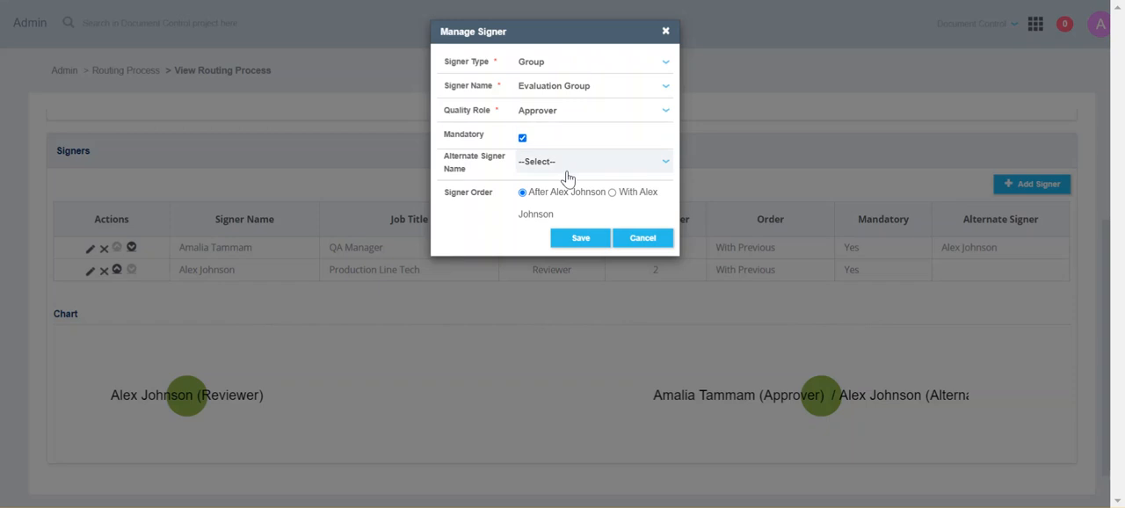
click(613, 193)
click(522, 192)
click(573, 241)
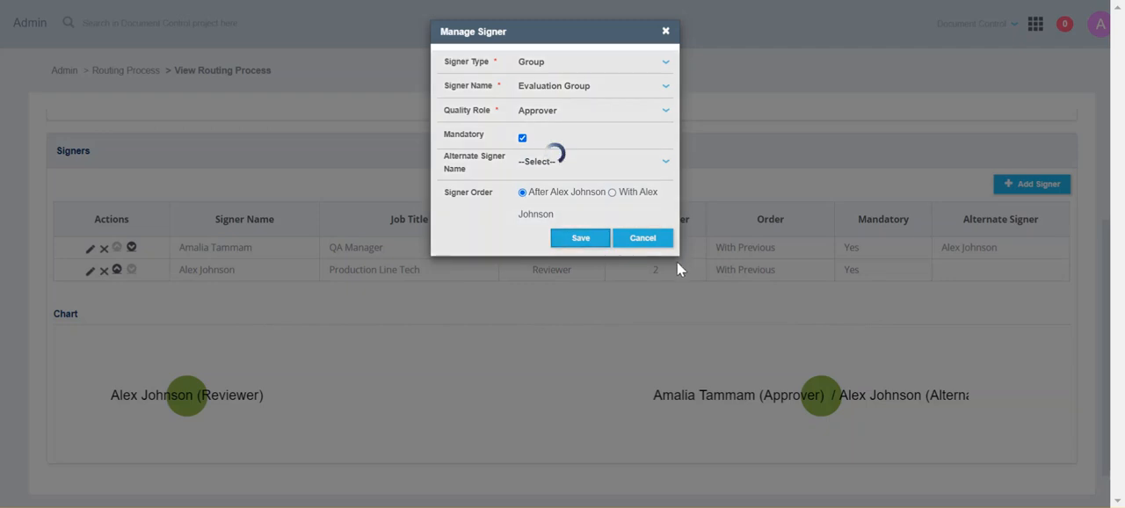
- Move the Reviewer and first Approver nodes in the signers chart closer together above the Evaluation Group node
scroll(372, 269, down, 1)
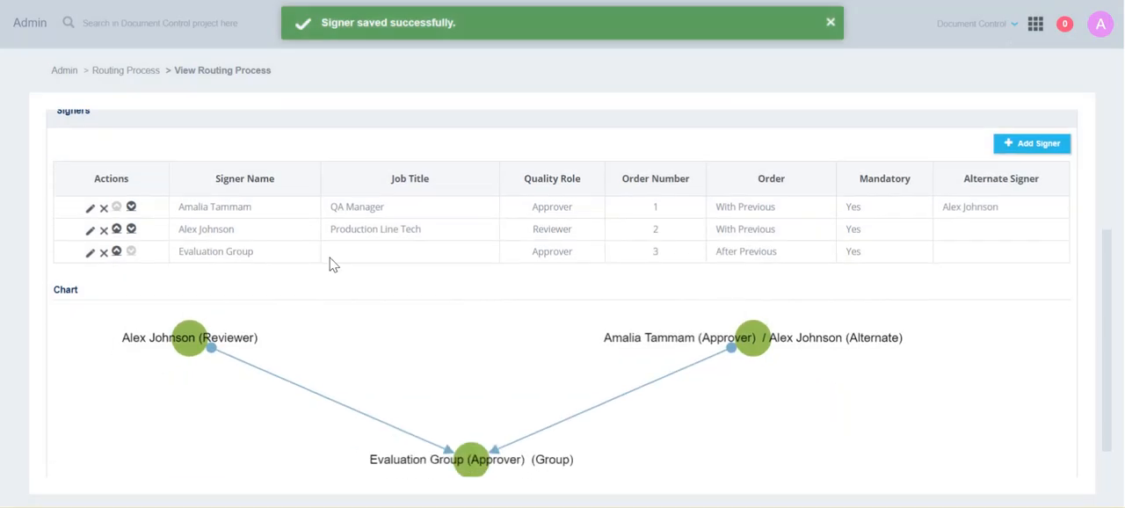
drag(197, 300, 340, 294)
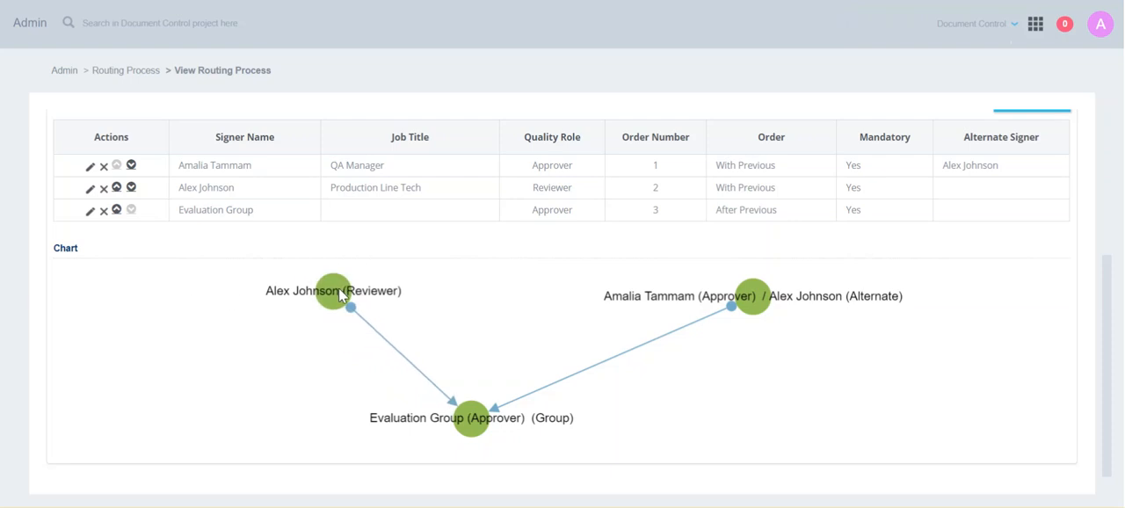
drag(724, 297, 589, 300)
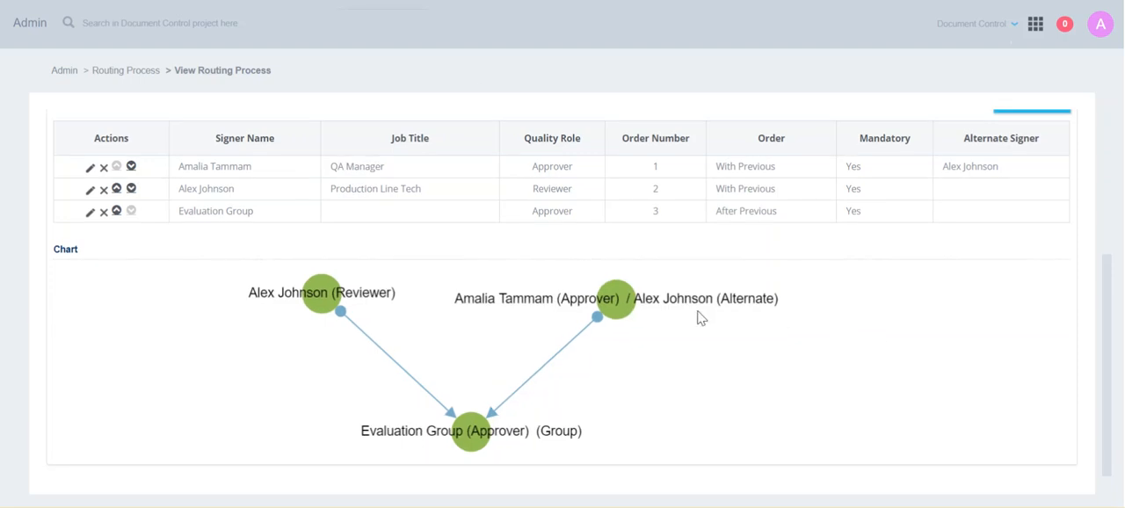
- Start adding another signer of type User and search the signer names for "owner"
scroll(701, 318, up, 2)
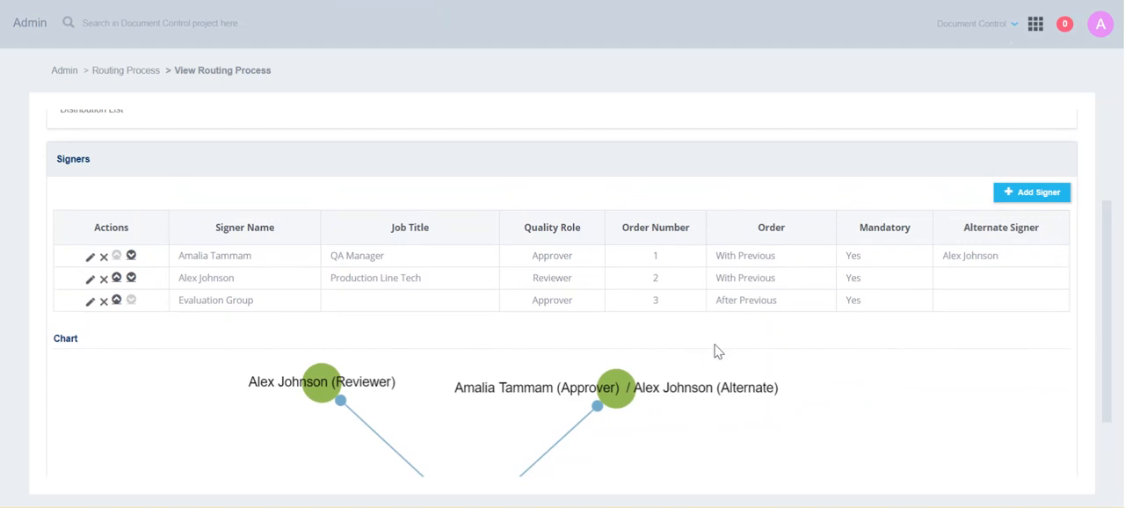
click(1044, 200)
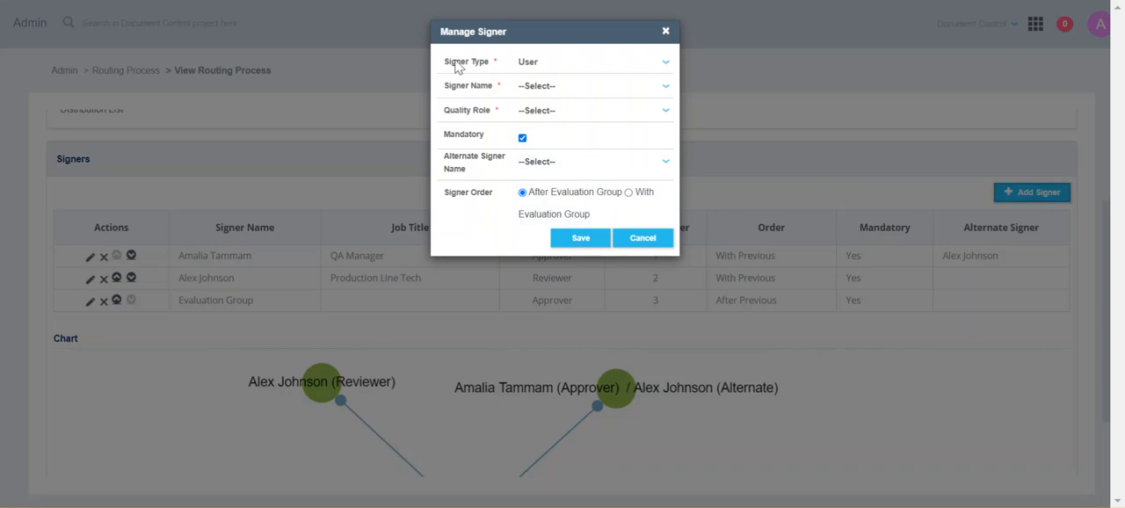
click(558, 89)
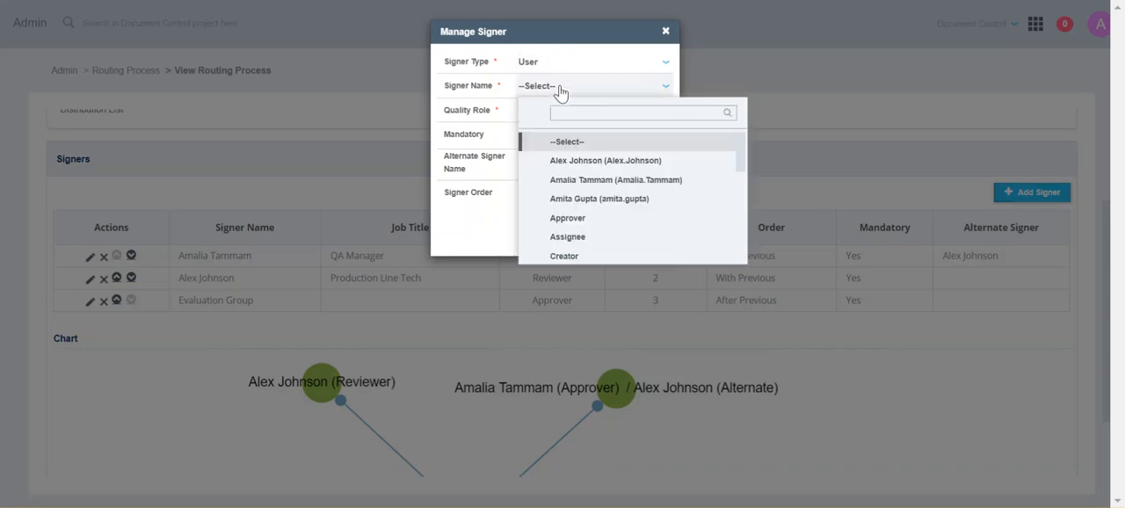
scroll(621, 216, down, 1)
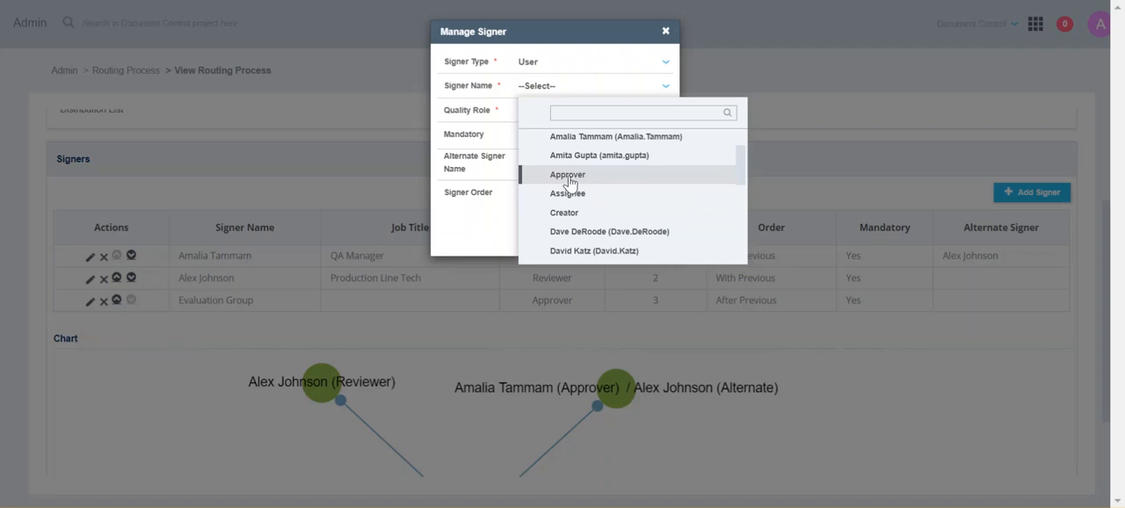
text(owner)
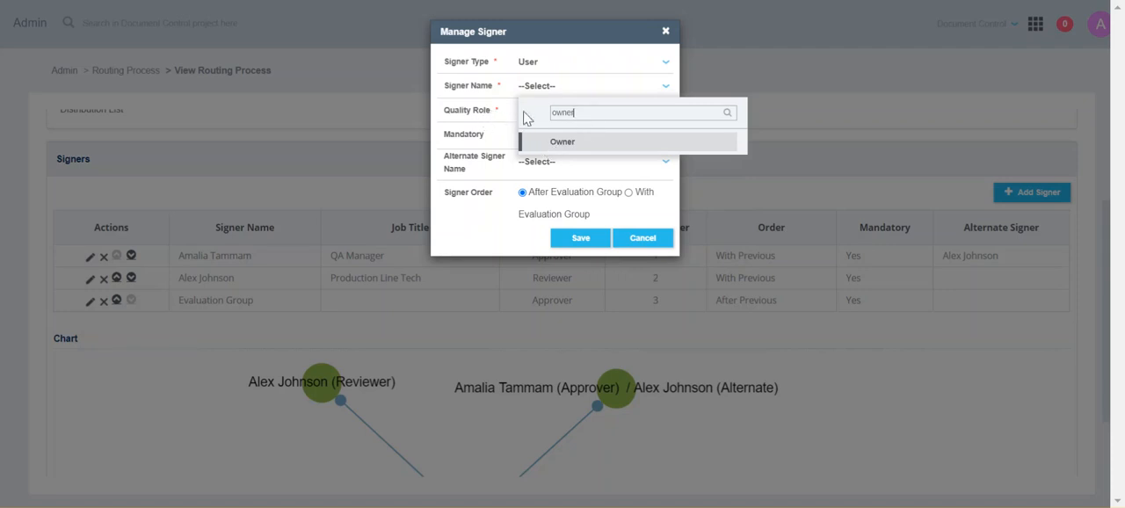
click(486, 117)
click(543, 114)
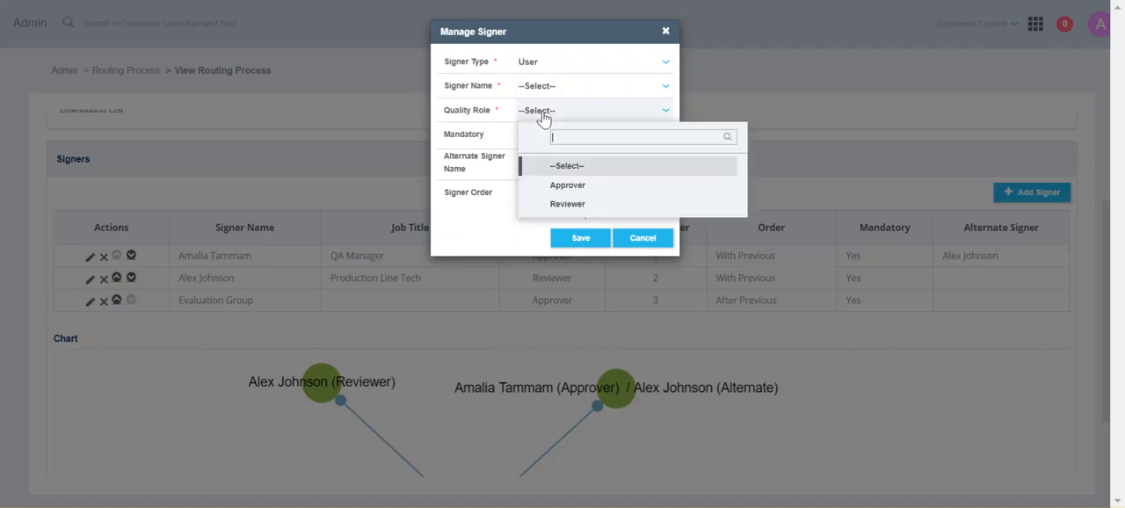
- Choose Assignee as the signer with the Approver quality role, mandatory and ordered after Evaluation Group, and save
click(546, 86)
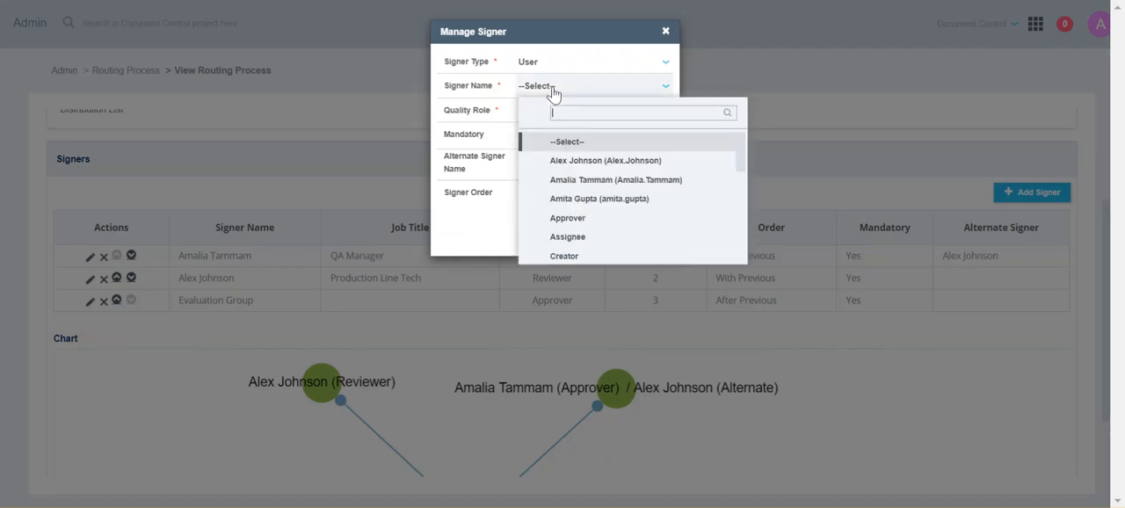
text(asign)
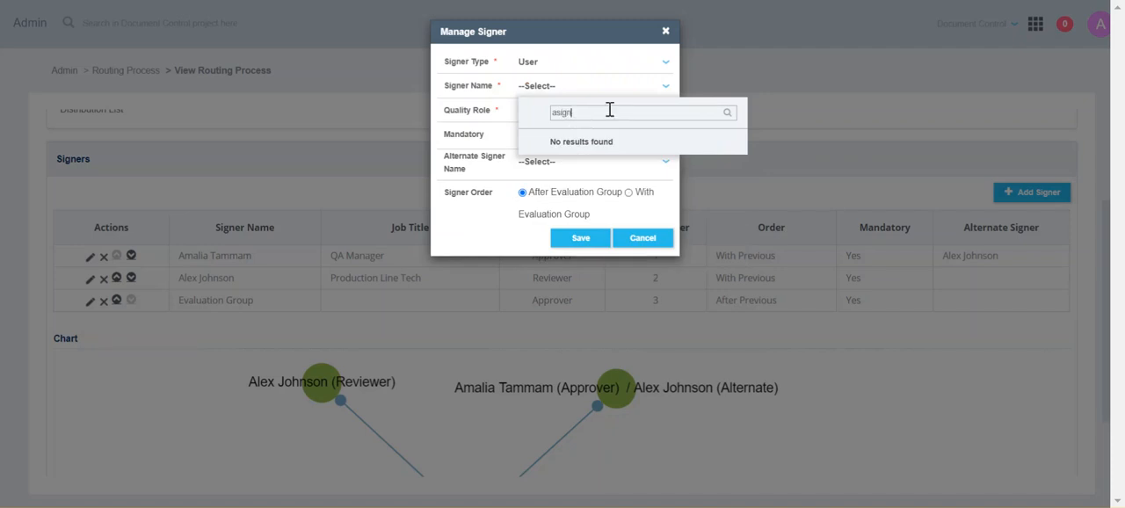
key(BackSpace)
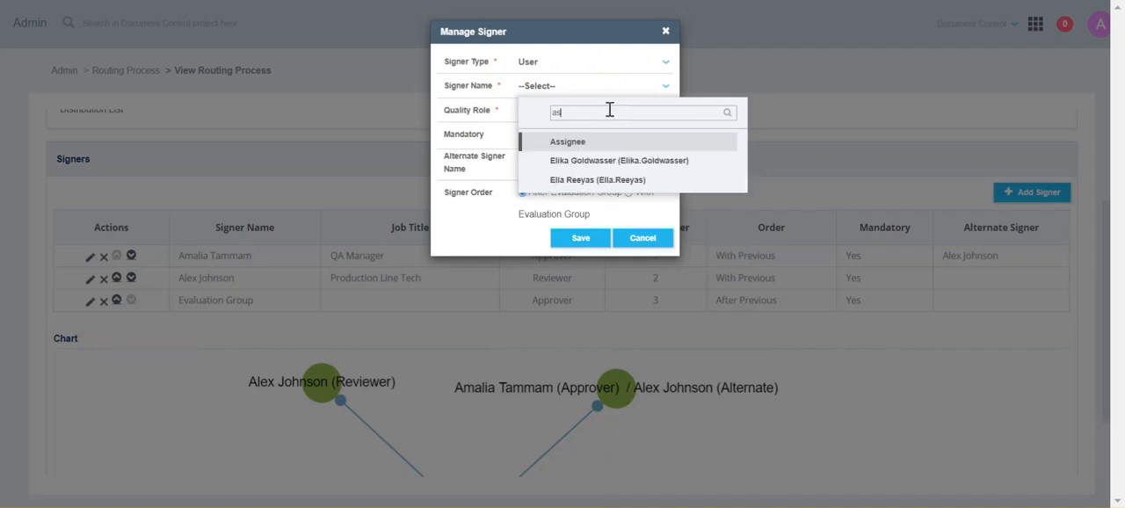
click(562, 141)
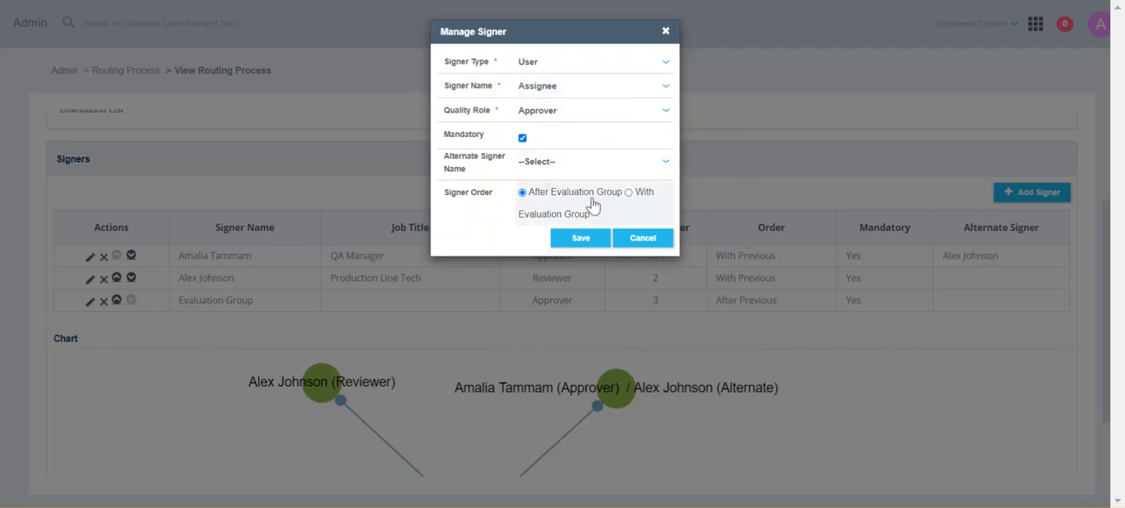
click(575, 238)
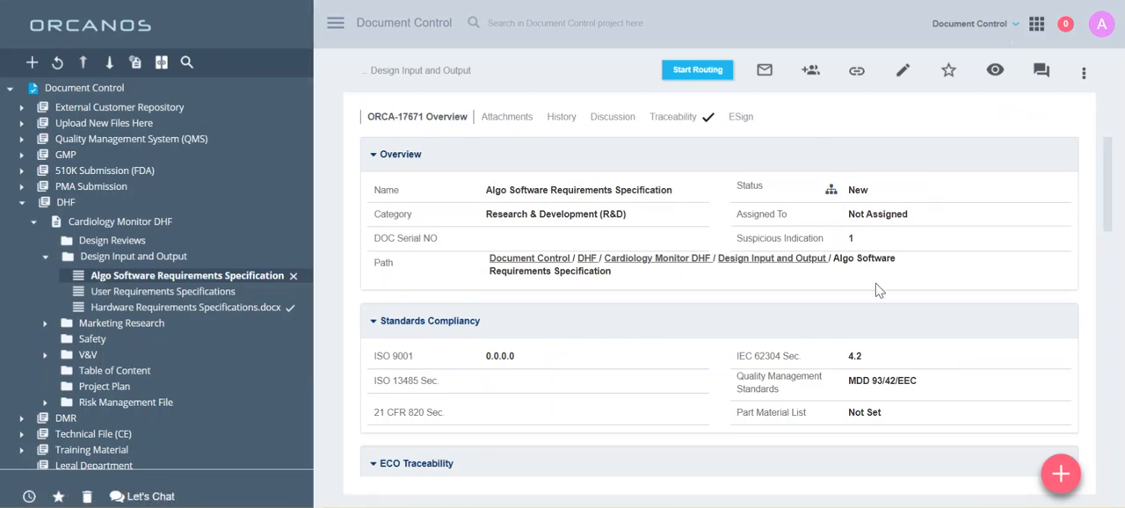
- Preview the "Manufacturing team and CEO" signers in the routing setup of Algo Software Requirements Specification, and leave without starting the routing
click(682, 72)
click(519, 74)
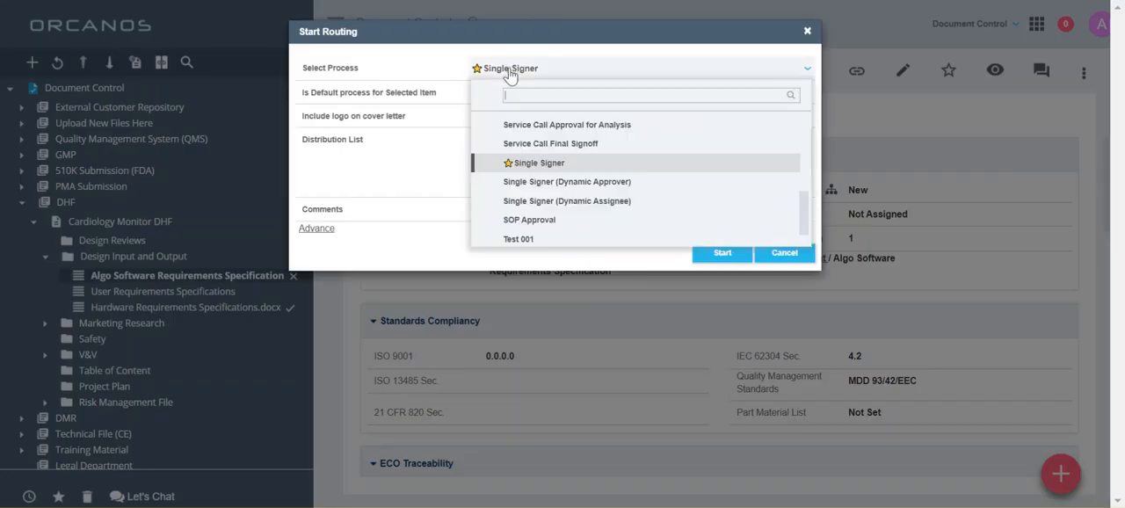
scroll(583, 182, down, 1)
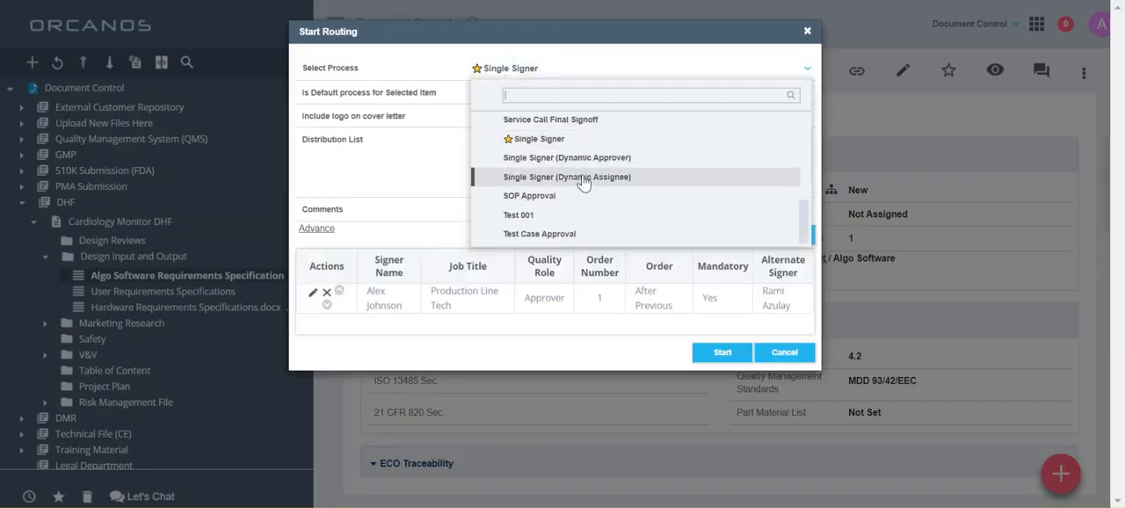
text(man)
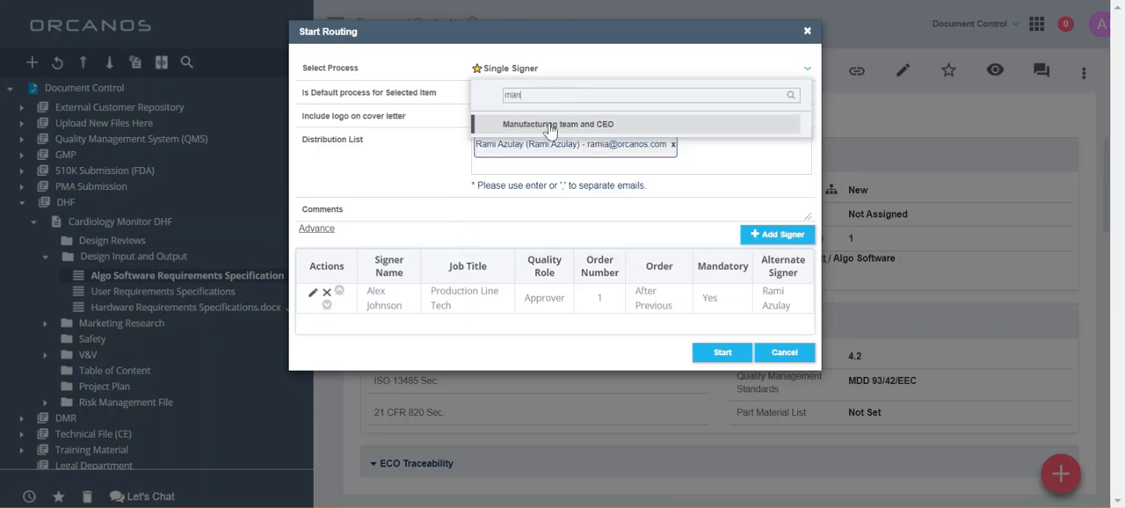
click(549, 124)
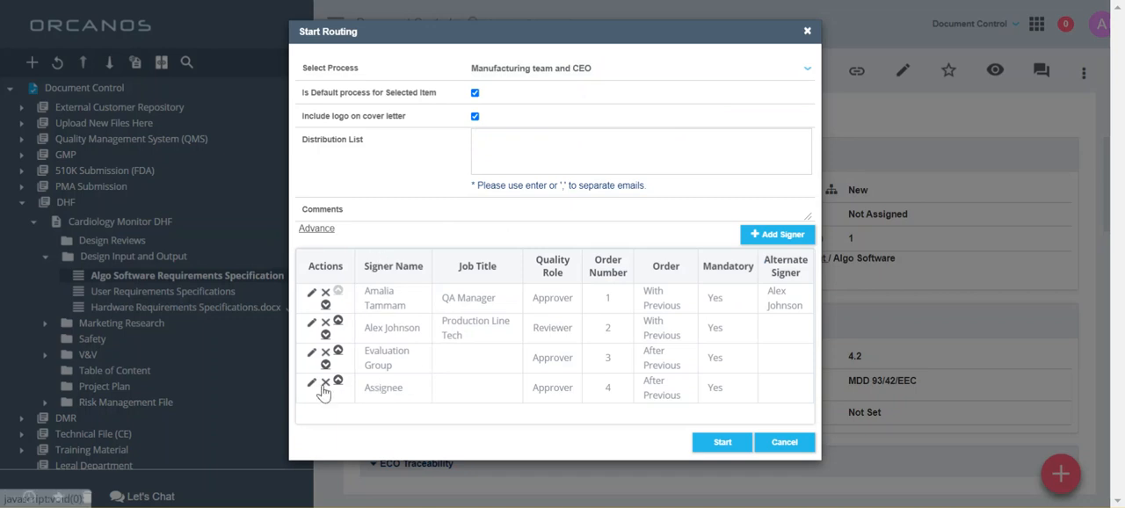
drag(365, 387, 404, 389)
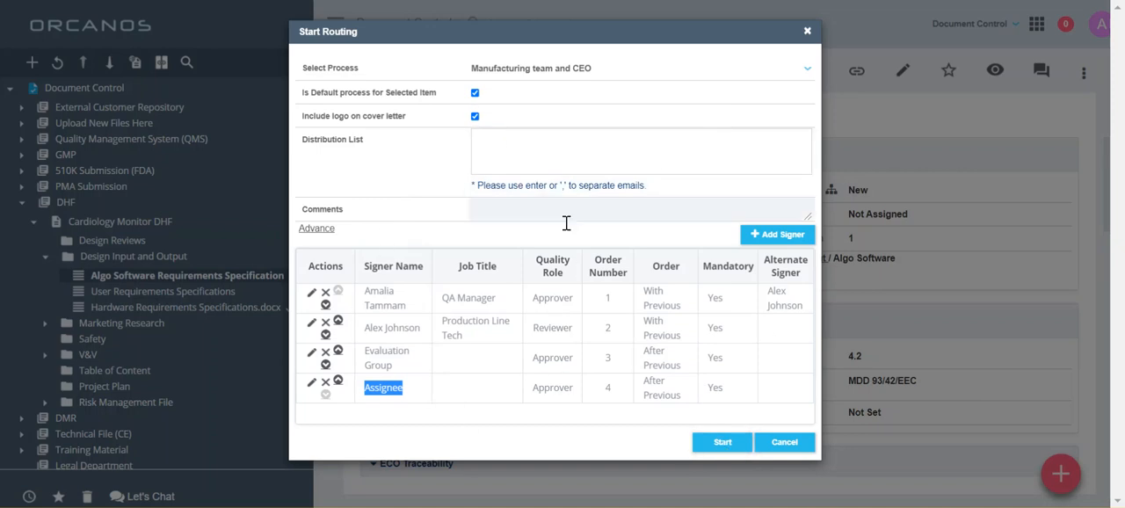
click(783, 442)
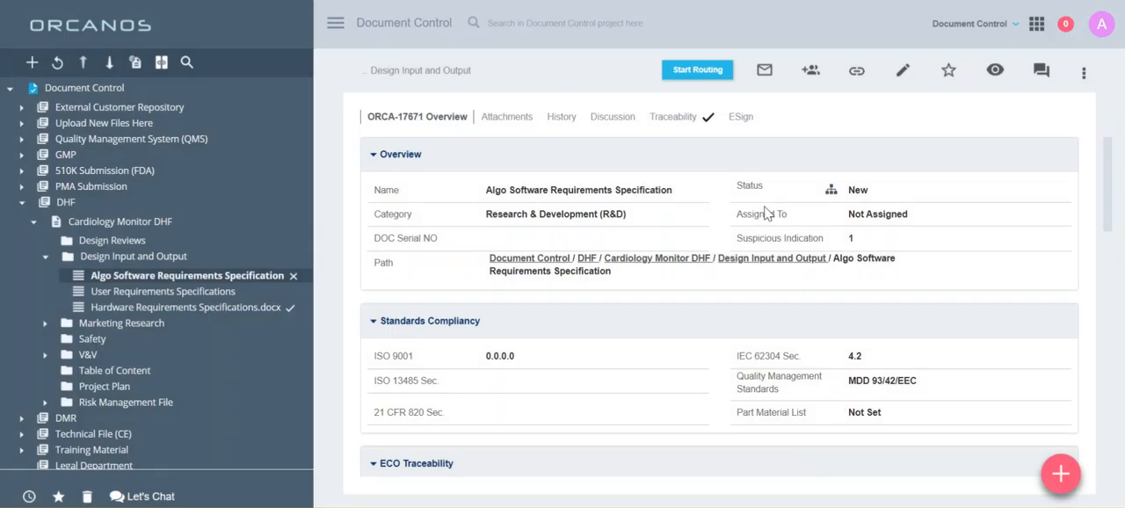
- Assign the Algo Software Requirements Specification document to a user and save the assignment
click(886, 220)
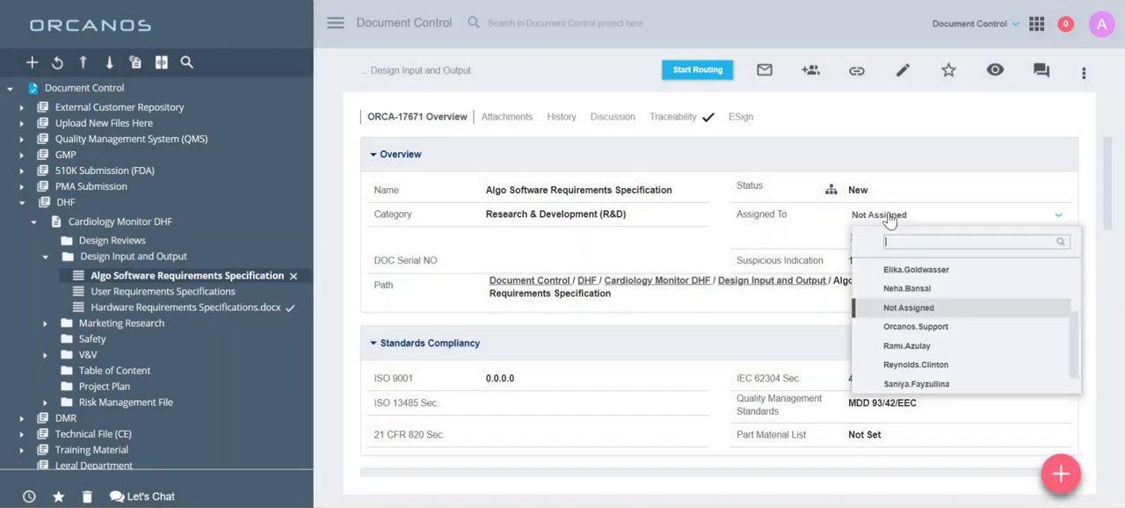
scroll(949, 347, down, 1)
click(920, 368)
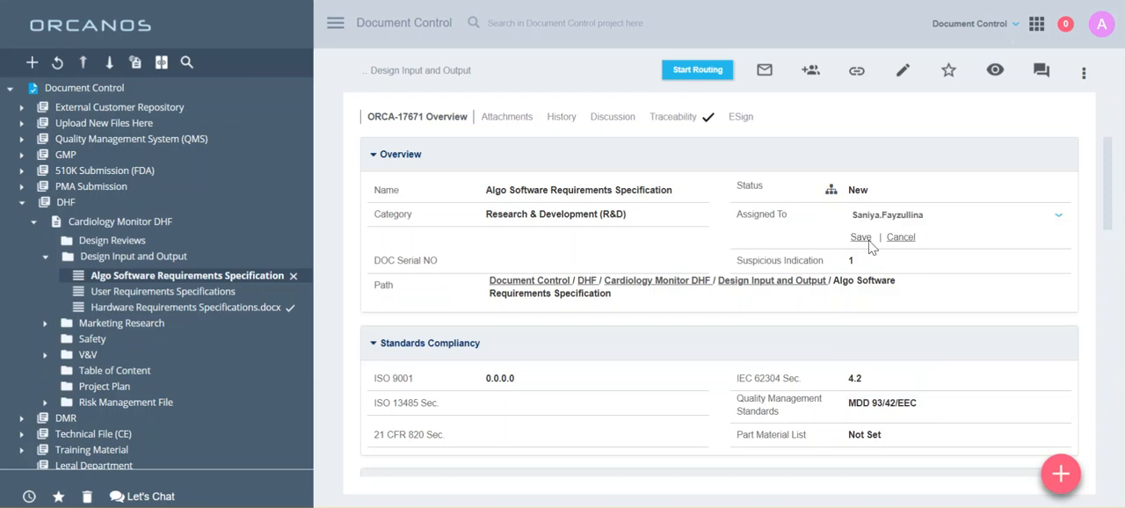
click(855, 239)
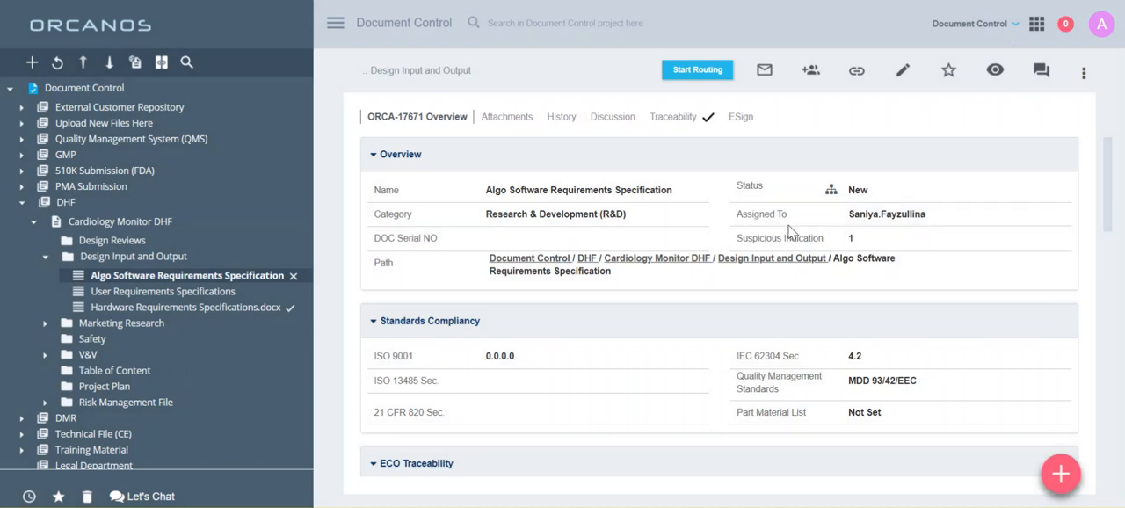
click(778, 238)
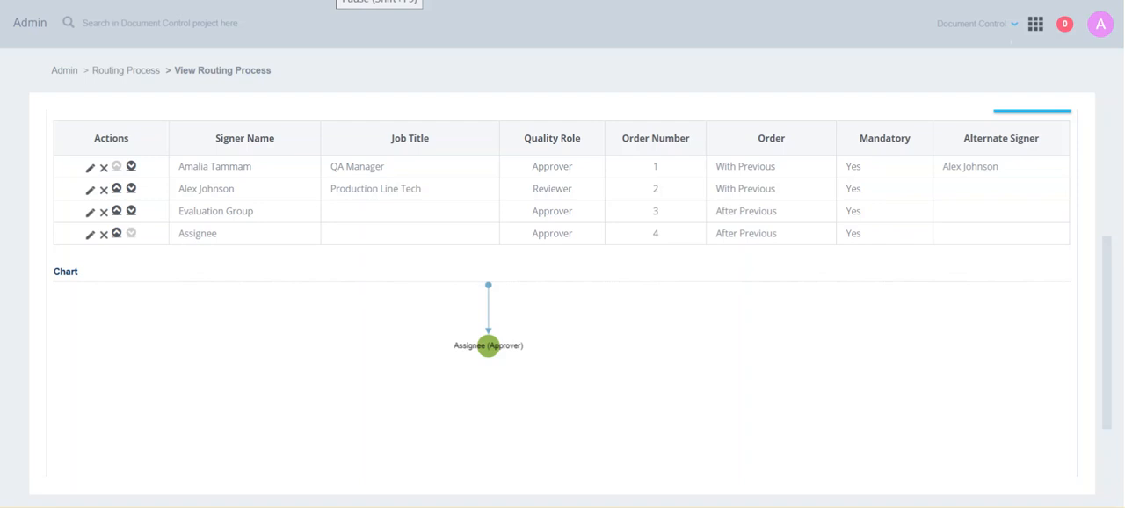
- Return from the process's signer details to the list of routing processes
click(126, 74)
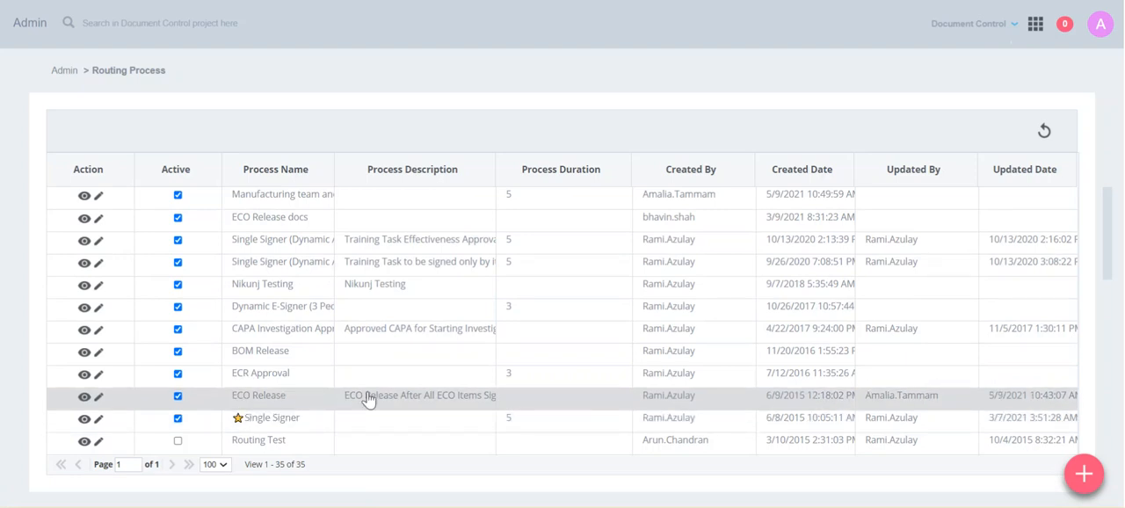
- Rename the ECO Release routing process to "ECO Release process" and save it
click(99, 401)
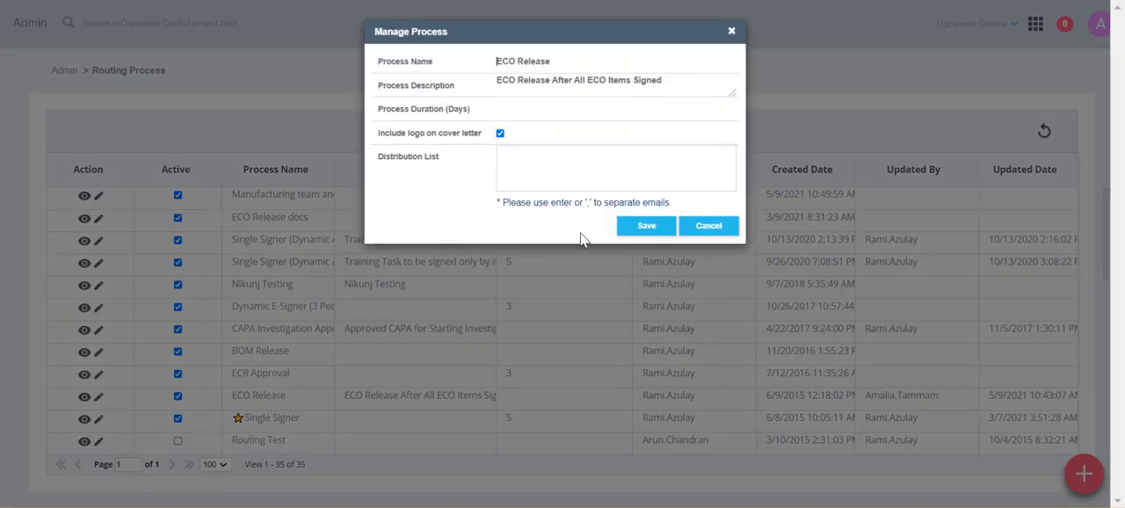
click(545, 164)
click(676, 79)
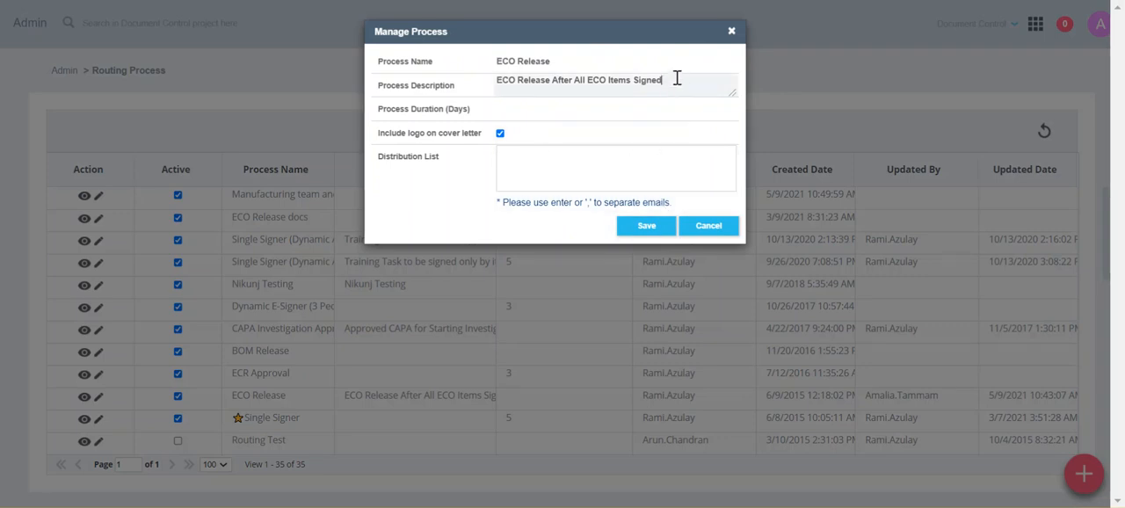
click(560, 61)
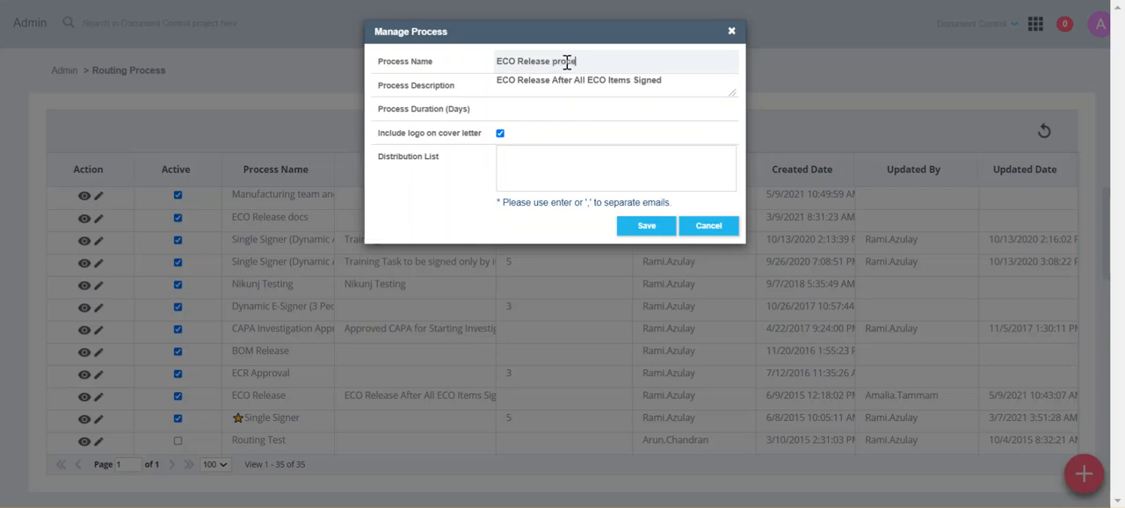
text(process)
click(646, 226)
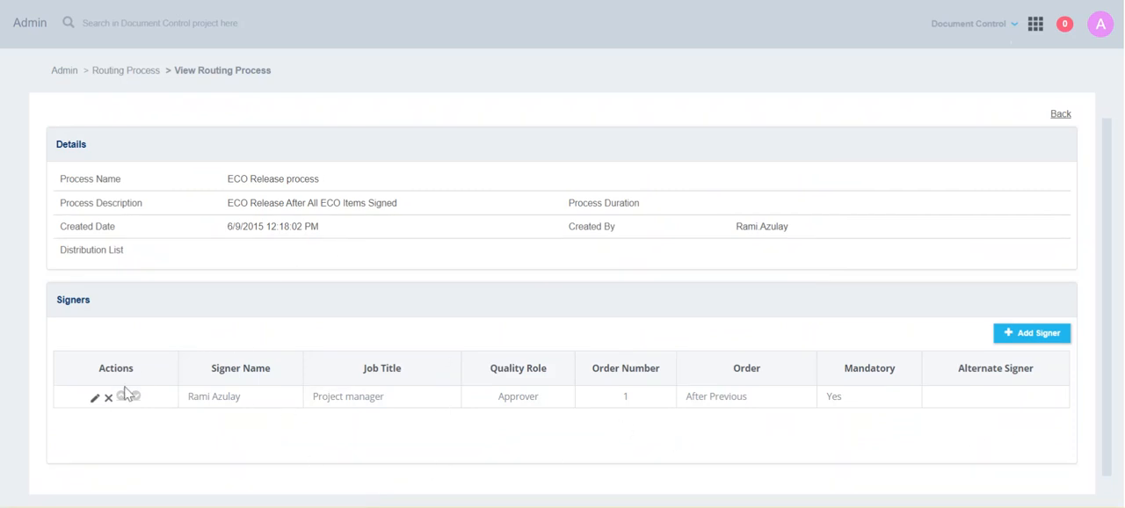
- Set the signer order of the ECO Release process's existing project manager signer to With Previous and save
click(95, 399)
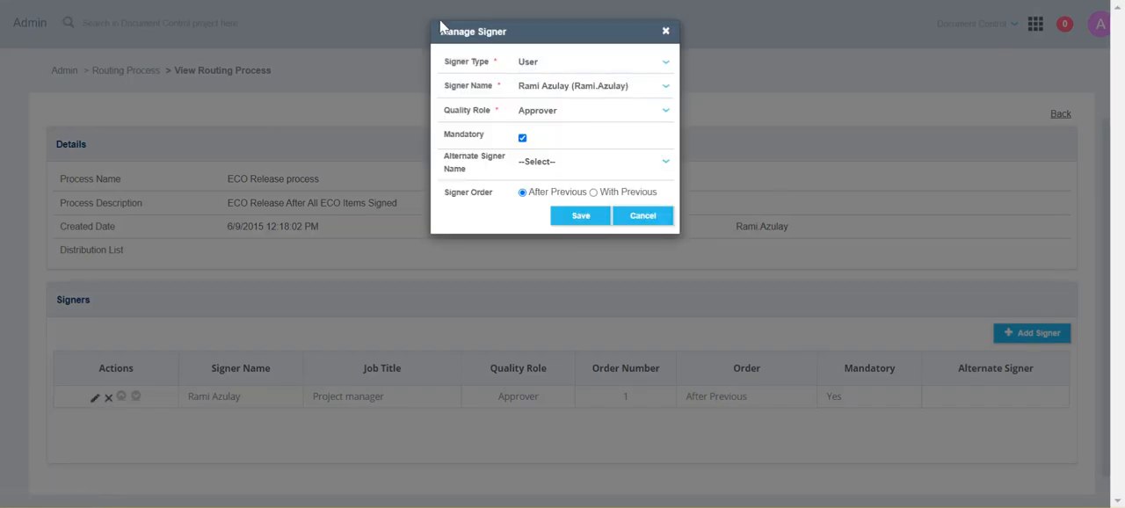
click(594, 192)
click(580, 215)
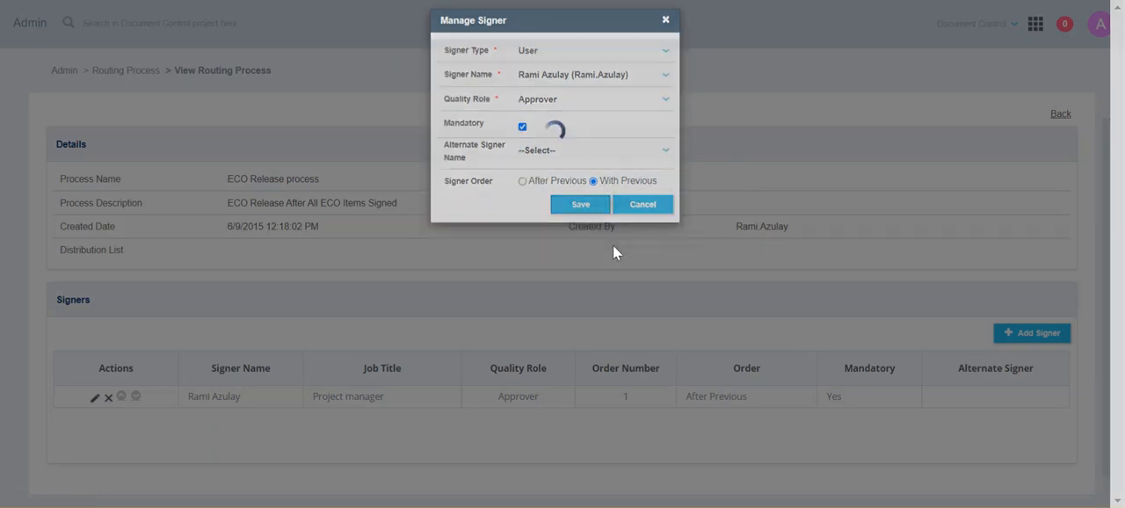
- Add a User-type signer, Approver, with the Reviewer quality role, mandatory and ordered with the existing signer, and save
click(1048, 336)
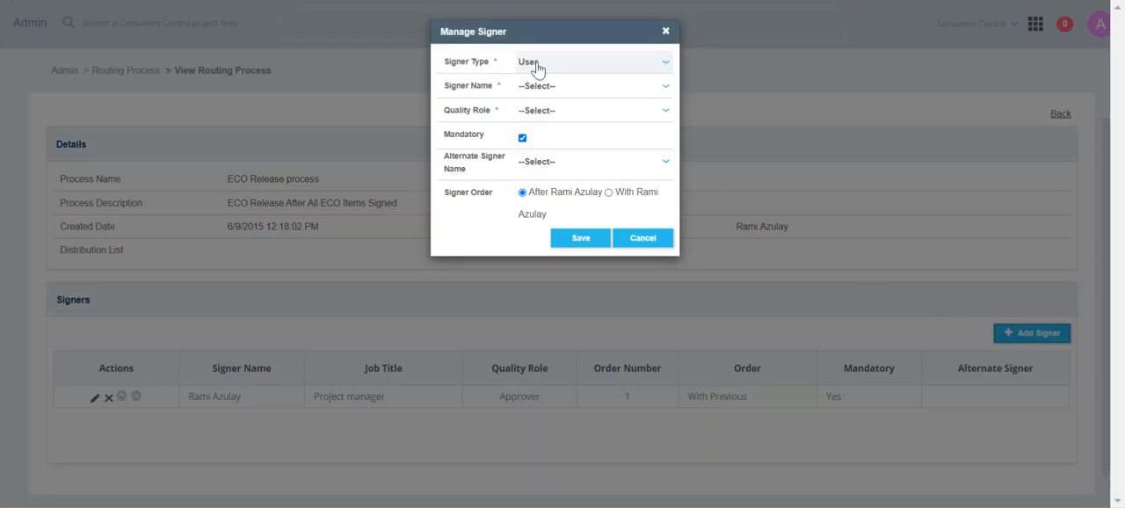
click(539, 67)
click(559, 137)
click(530, 86)
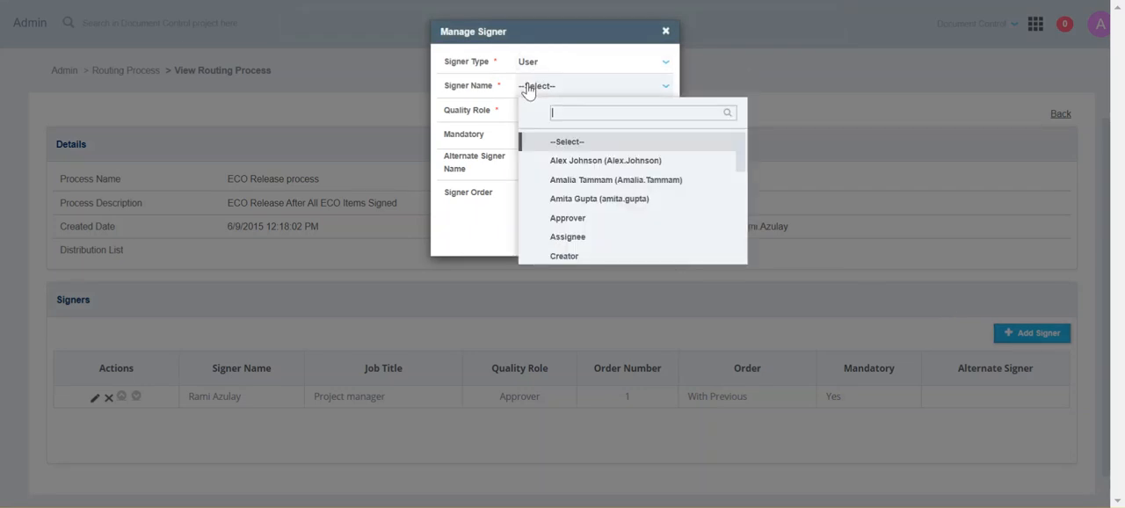
click(576, 220)
click(533, 113)
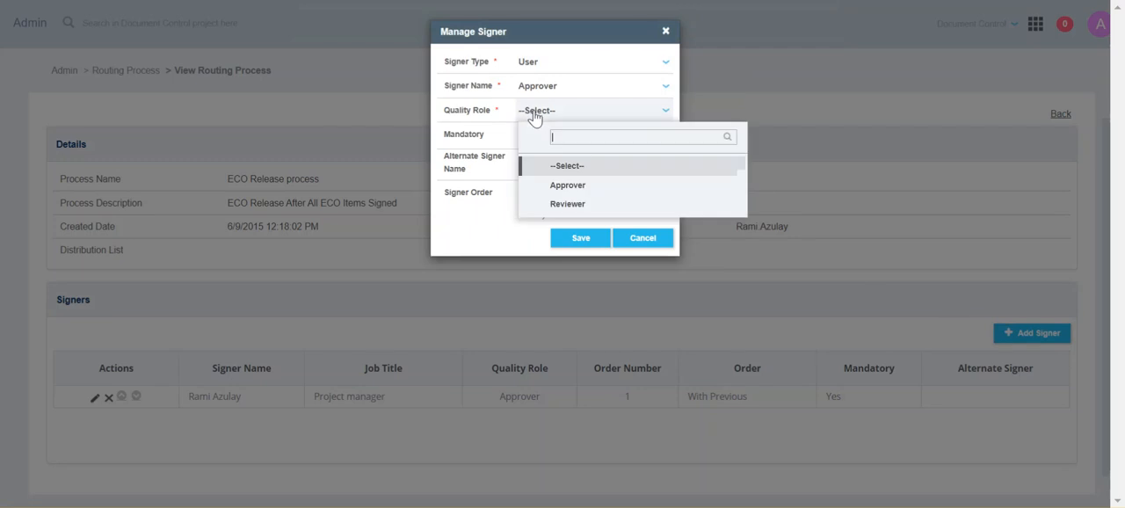
click(567, 204)
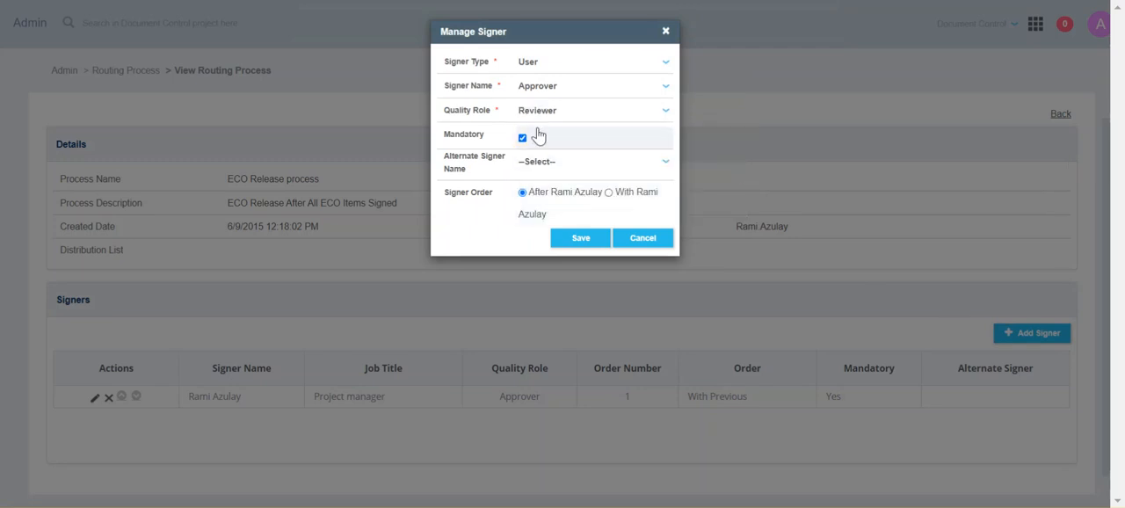
click(607, 194)
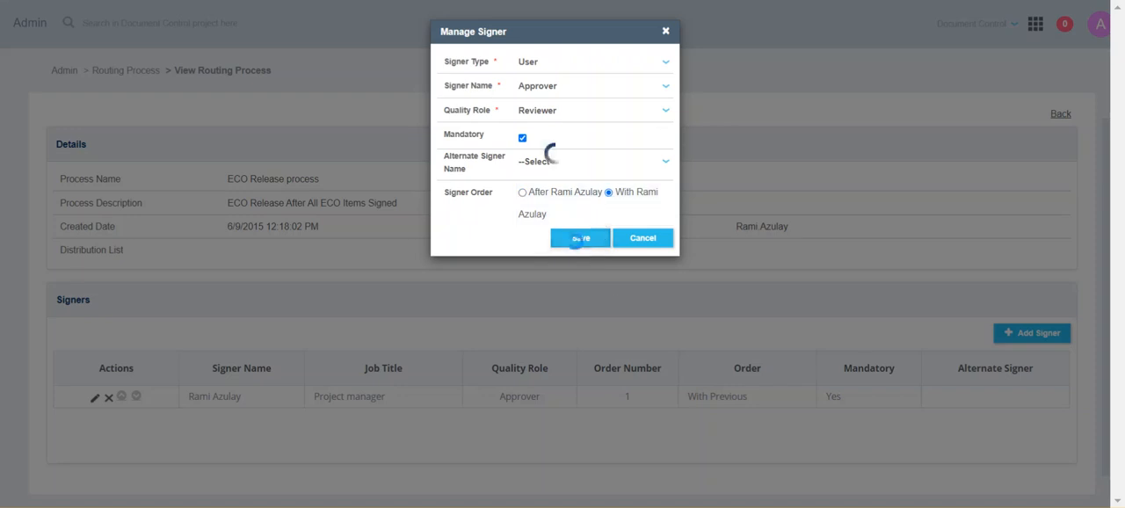
click(579, 238)
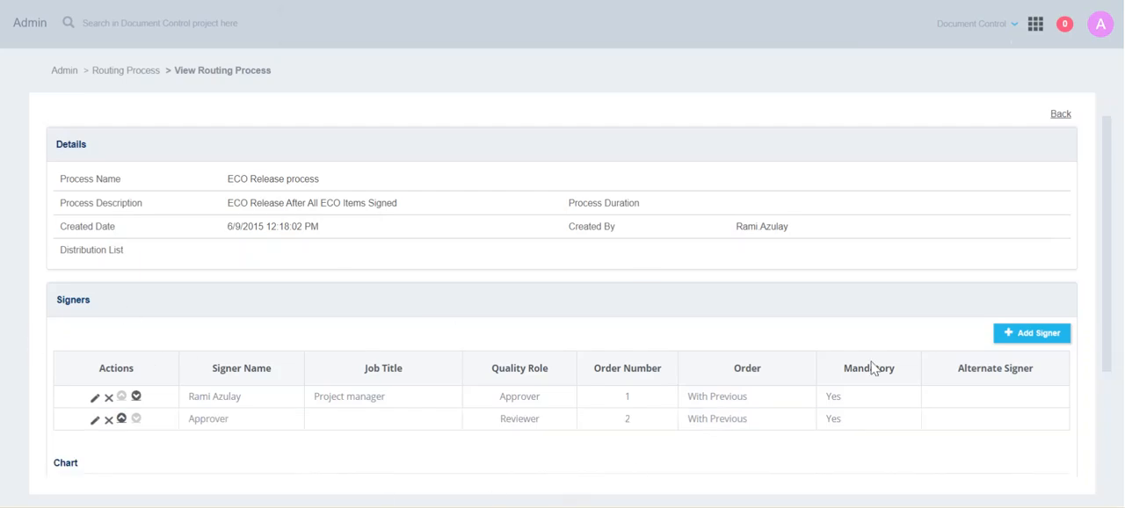
scroll(499, 344, down, 3)
scroll(531, 353, up, 1)
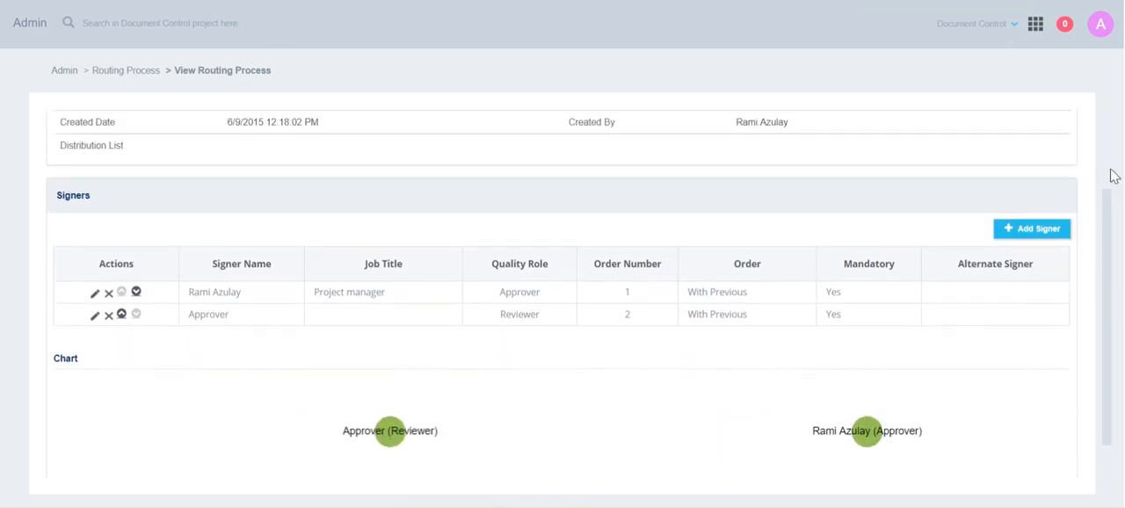
scroll(492, 341, up, 3)
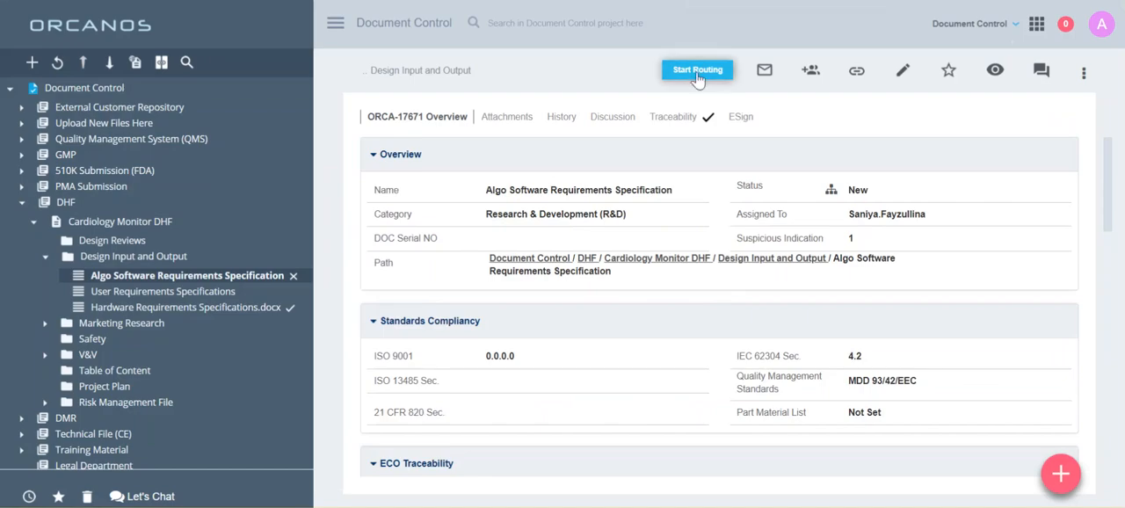
- Preview the "ECO Release process" signers in the routing setup of Algo Software Requirements Specification, and leave without starting the routing
click(697, 71)
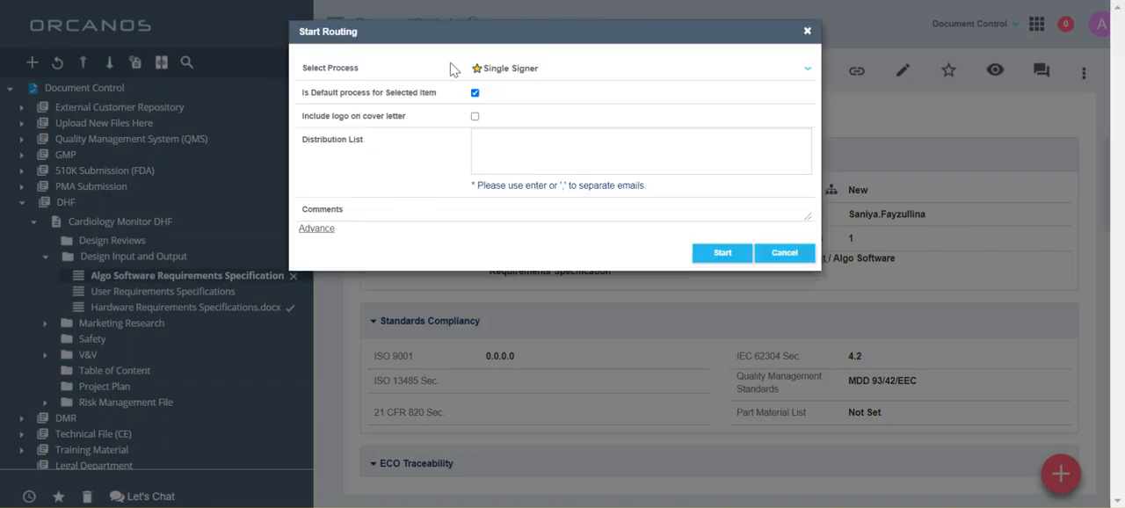
click(501, 70)
text(eco)
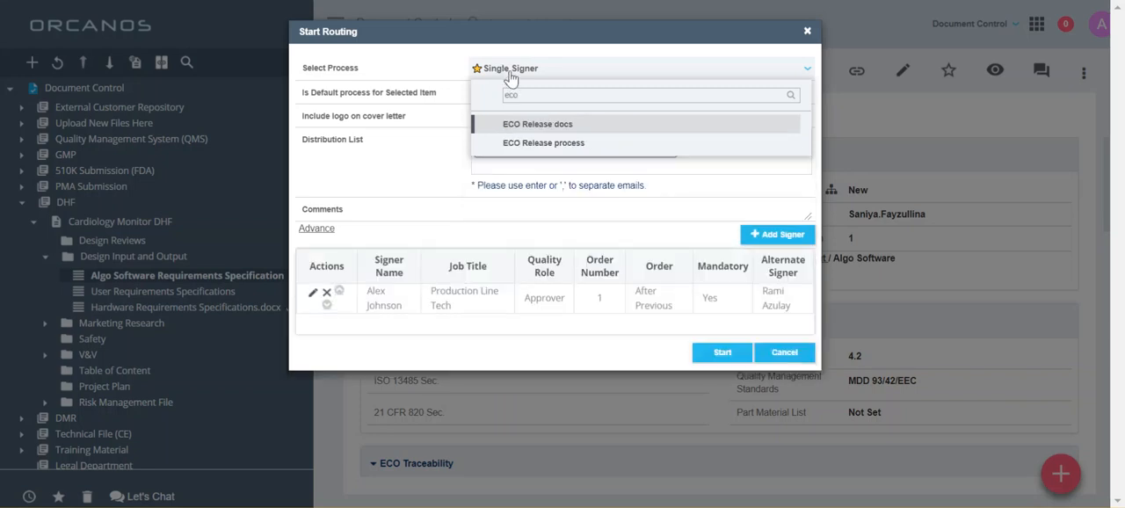
click(572, 143)
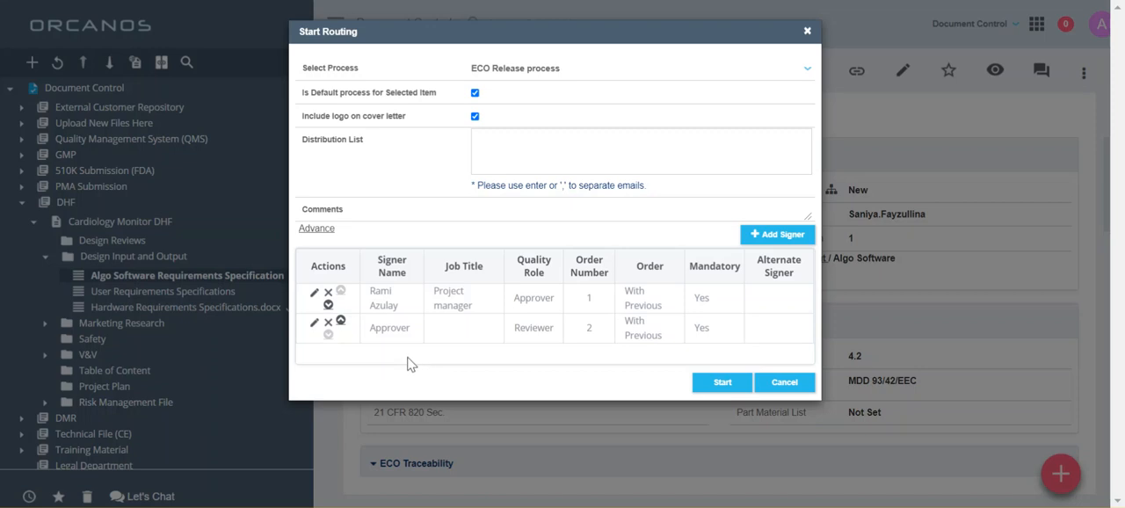
click(785, 383)
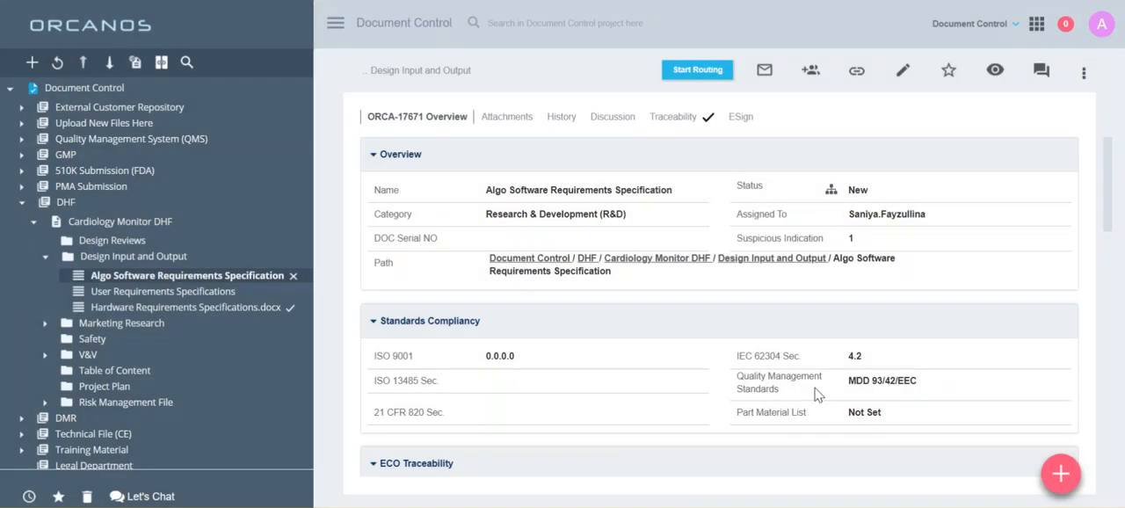